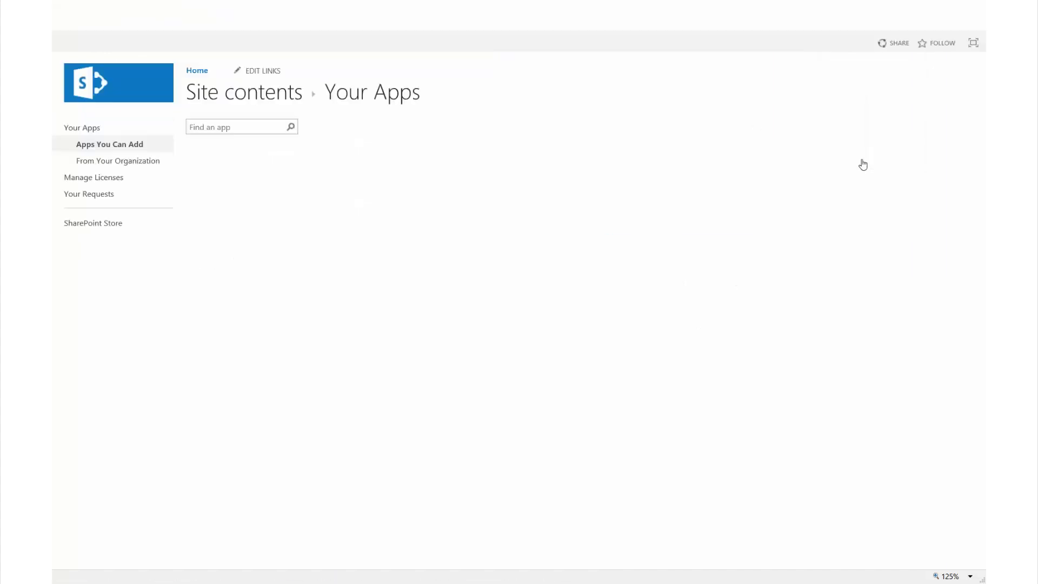
Add the Contacts app to the site as a list named Contacts.
{"action": "left_click", "coordinate": [211, 128]}
{"action": "type", "text": "conta"}
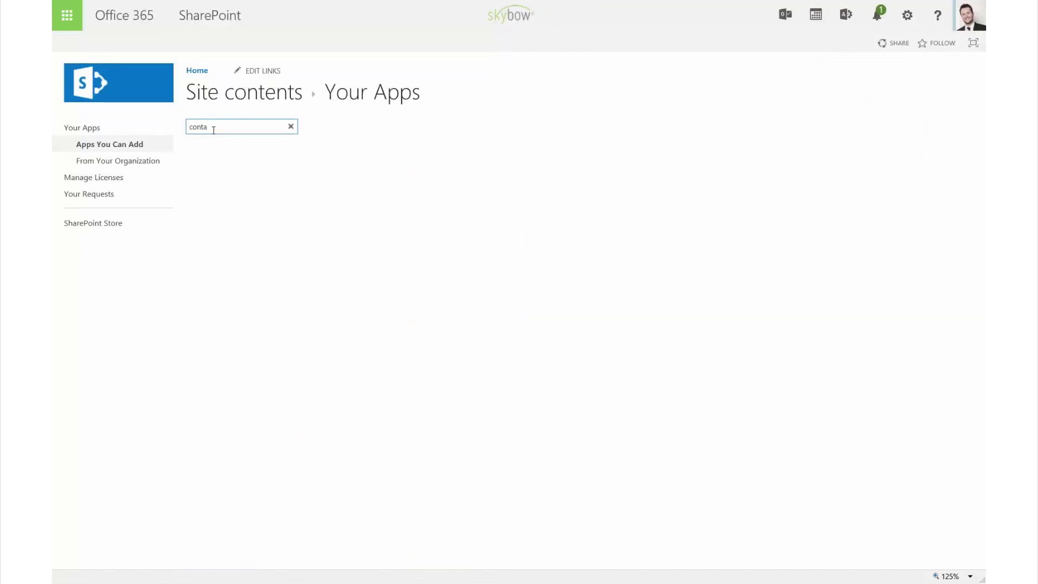
{"action": "left_click", "coordinate": [308, 205]}
{"action": "type", "text": "Con"}
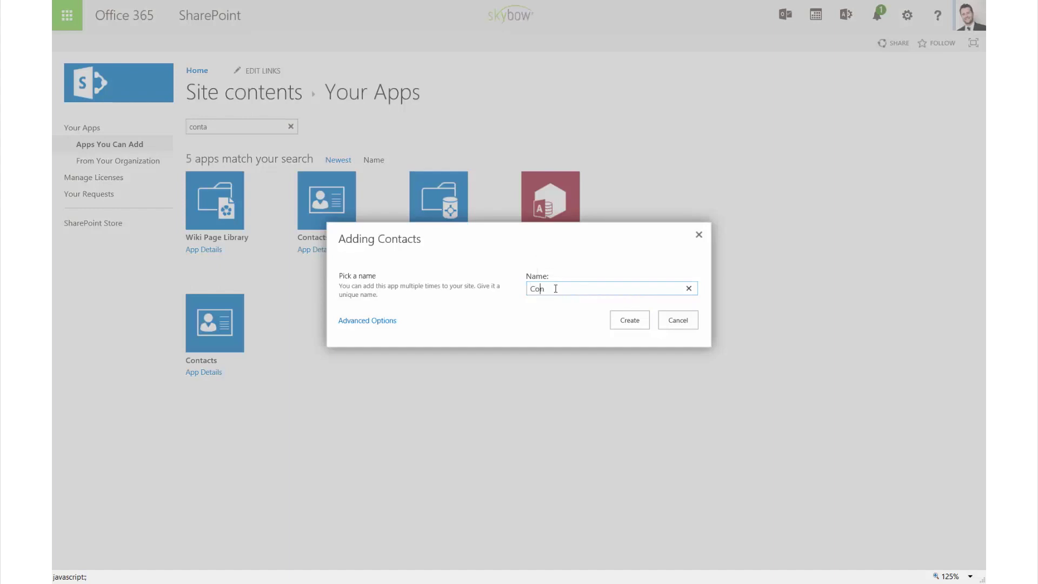
{"action": "type", "text": "tacts"}
{"action": "left_click", "coordinate": [627, 321]}
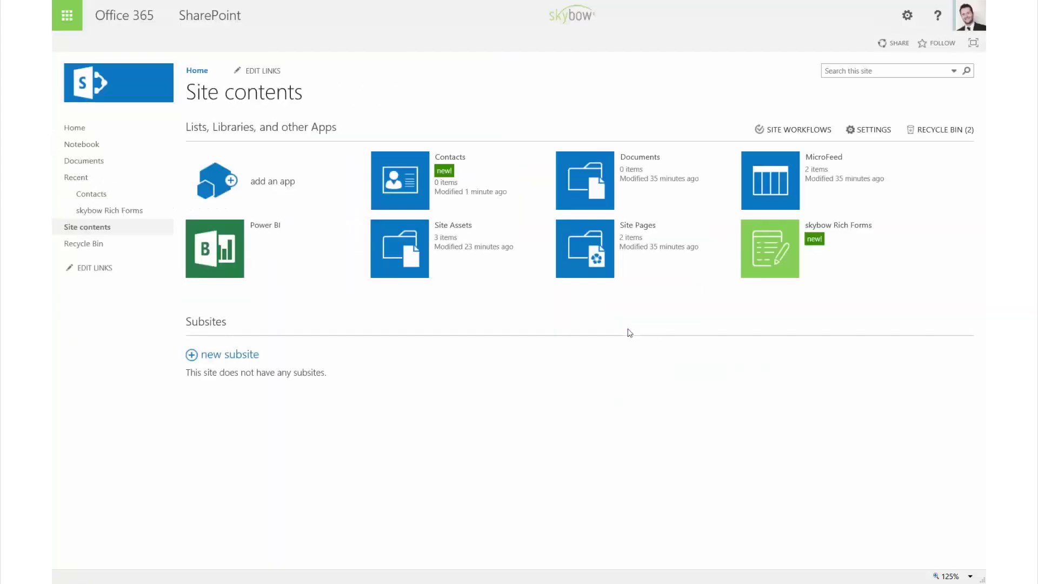
Open the Contacts list's default new-item form in the Rich Forms editor.
{"action": "left_click", "coordinate": [408, 186]}
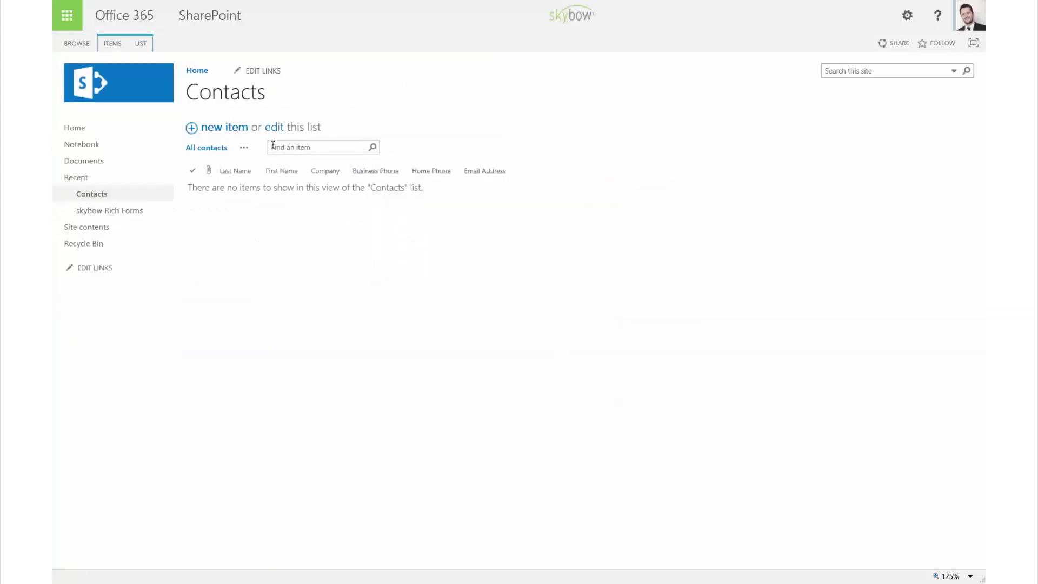
{"action": "left_click", "coordinate": [140, 43]}
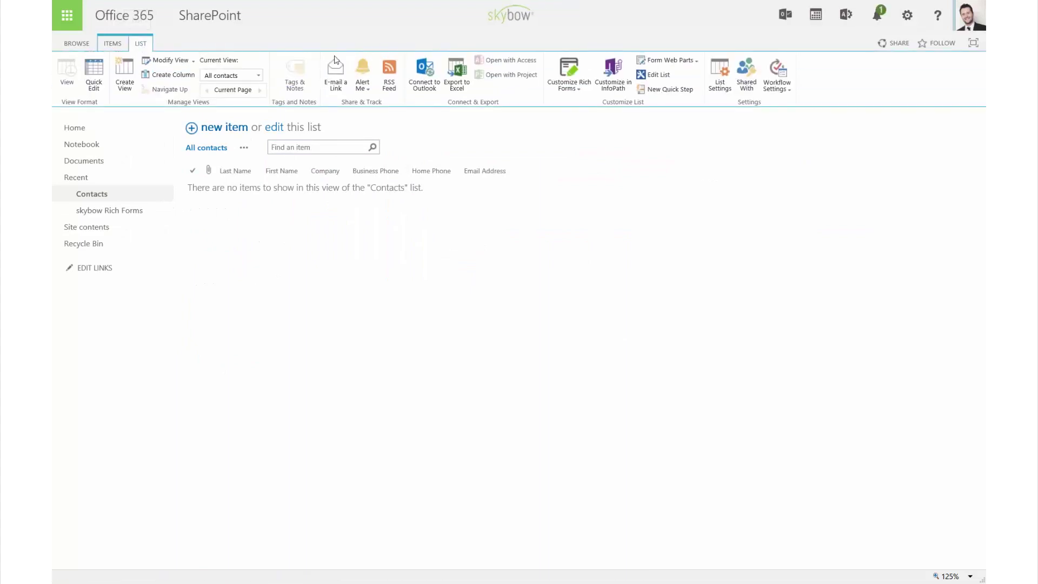
{"action": "left_click", "coordinate": [571, 85]}
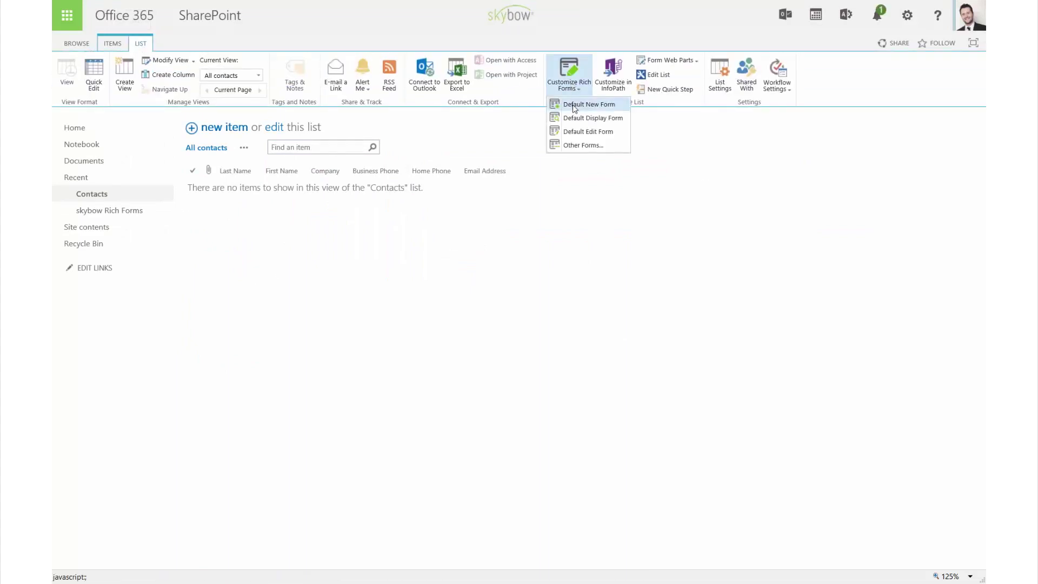
{"action": "left_click", "coordinate": [574, 107]}
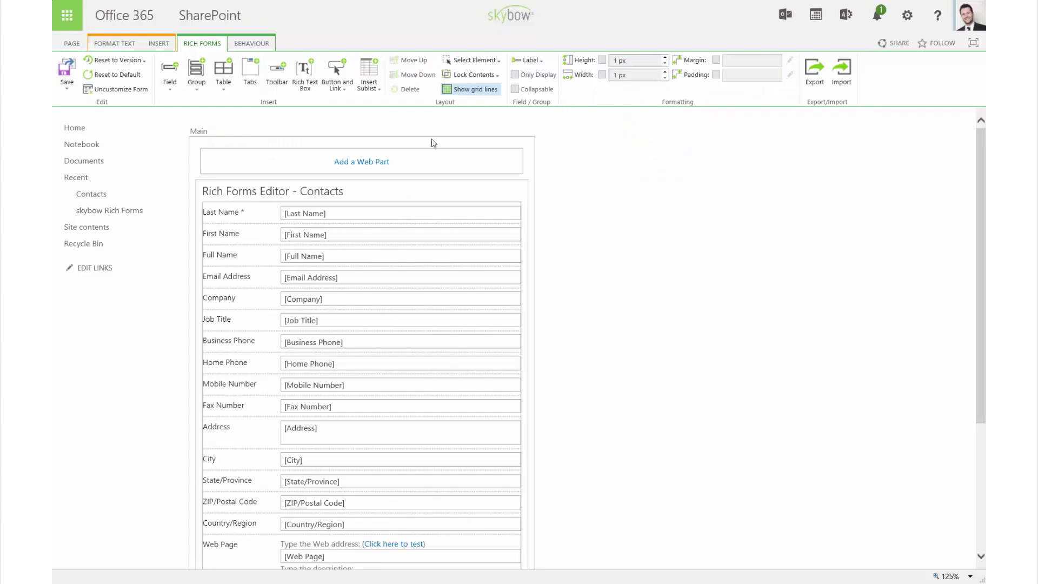
Insert a taller horizontal group above Last Name containing two vertical column groups.
{"action": "left_click", "coordinate": [198, 90]}
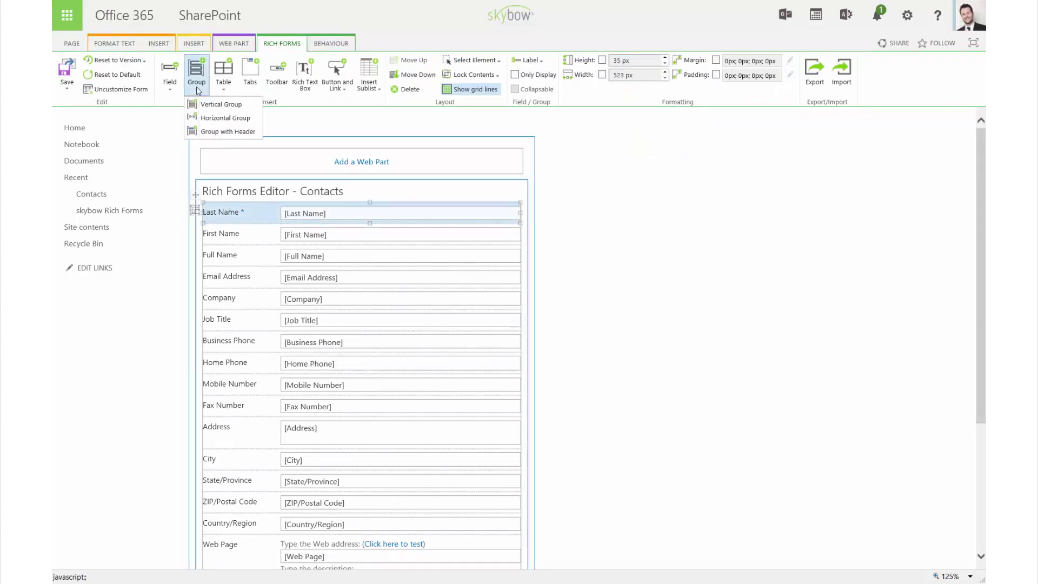
{"action": "left_click", "coordinate": [204, 120]}
{"action": "left_click_drag", "start_coordinate": [371, 215], "coordinate": [371, 237]}
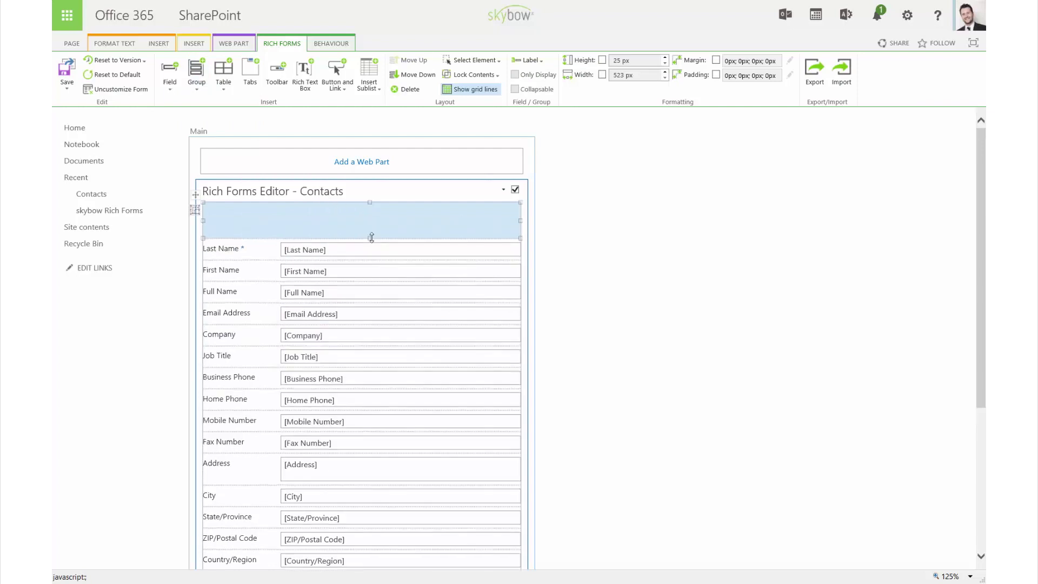
{"action": "left_click", "coordinate": [197, 75]}
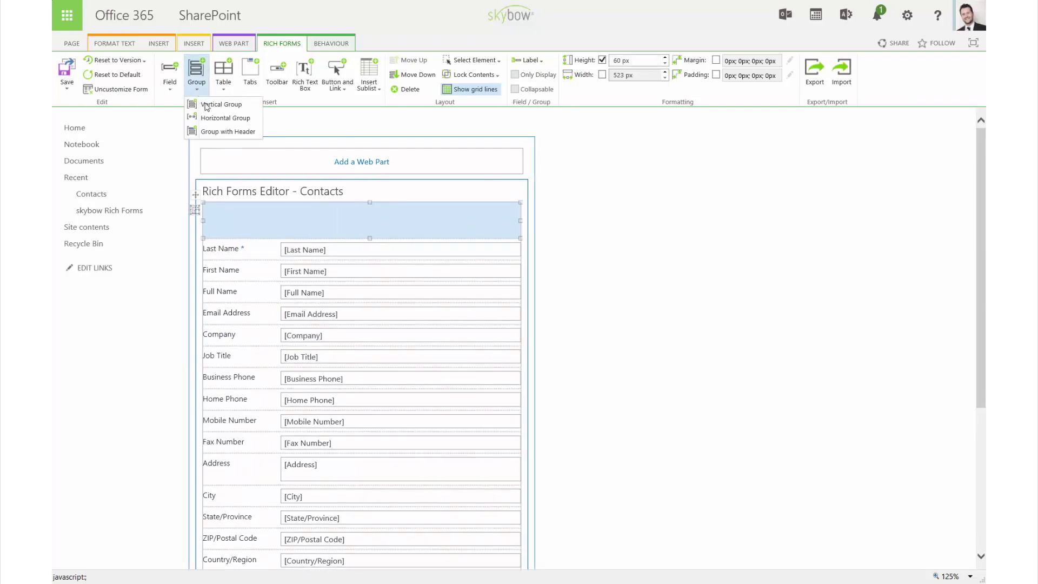
{"action": "left_click", "coordinate": [206, 105]}
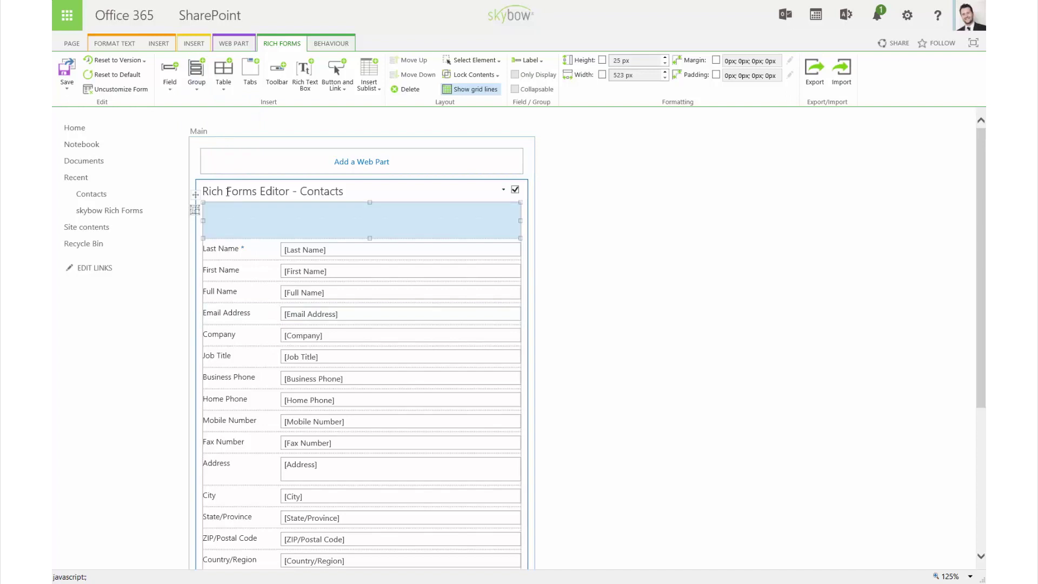
{"action": "left_click", "coordinate": [196, 75]}
{"action": "left_click", "coordinate": [207, 108]}
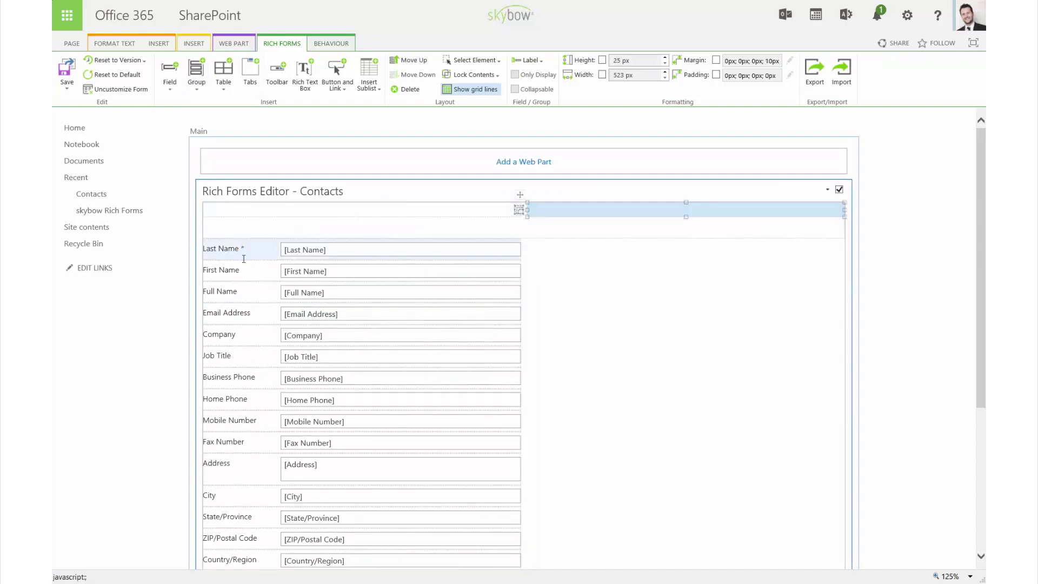
Put First Name in the left column and Company and Job Title under Email Address on the right.
{"action": "left_click_drag", "start_coordinate": [219, 269], "coordinate": [584, 212]}
{"action": "left_click_drag", "start_coordinate": [331, 268], "coordinate": [584, 233]}
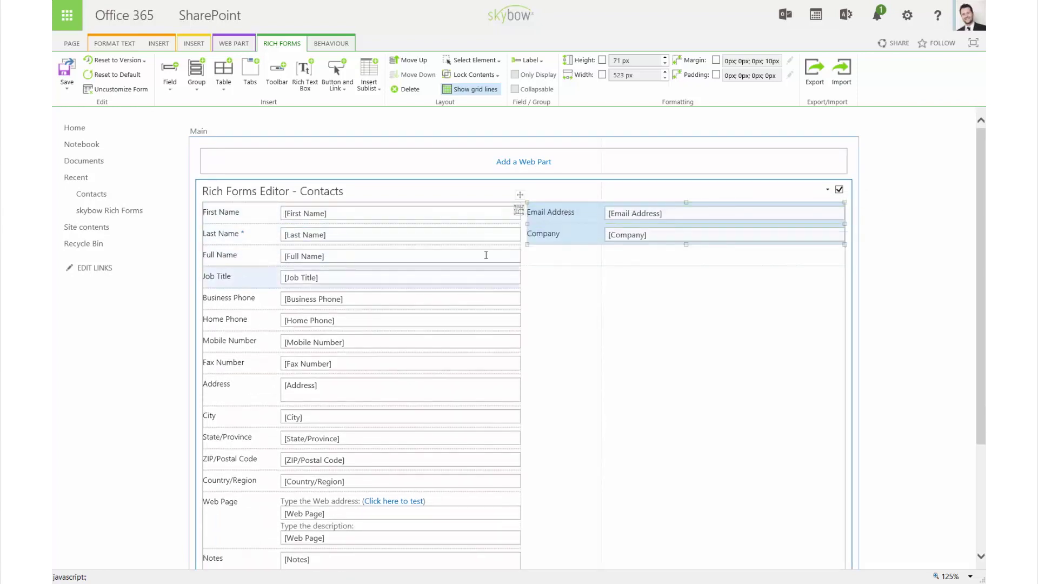
{"action": "left_click_drag", "start_coordinate": [487, 276], "coordinate": [561, 245]}
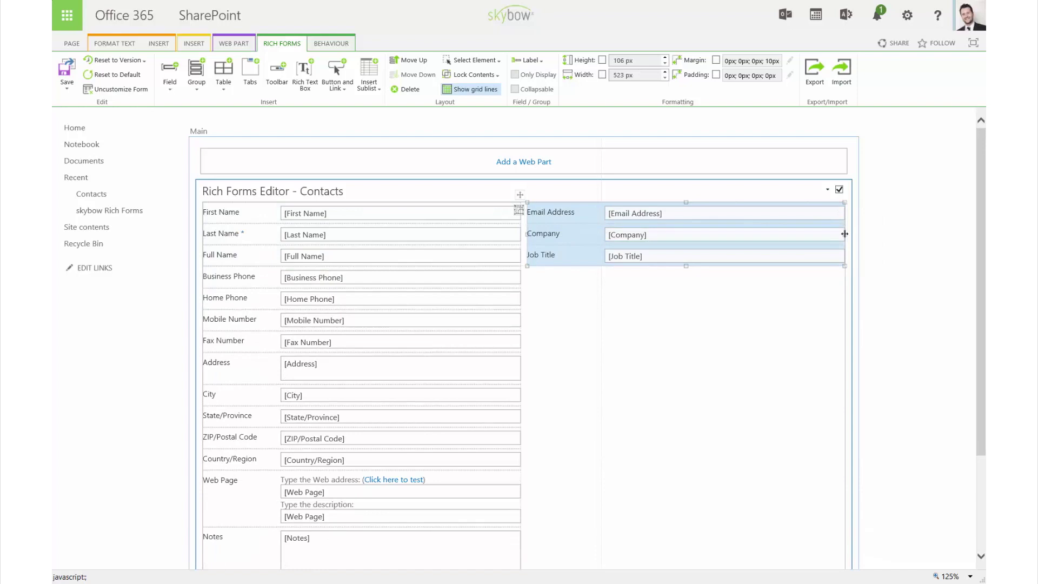
Narrow both column groups and widen Business Phone through Notes to the form width.
{"action": "left_click_drag", "start_coordinate": [846, 238], "coordinate": [700, 231]}
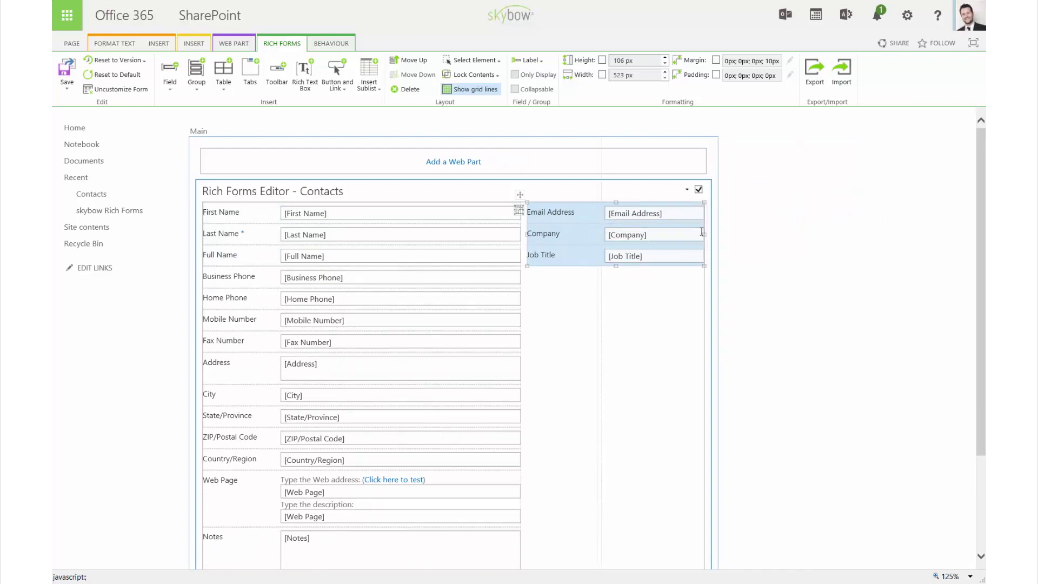
{"action": "left_click_drag", "start_coordinate": [520, 233], "coordinate": [384, 233]}
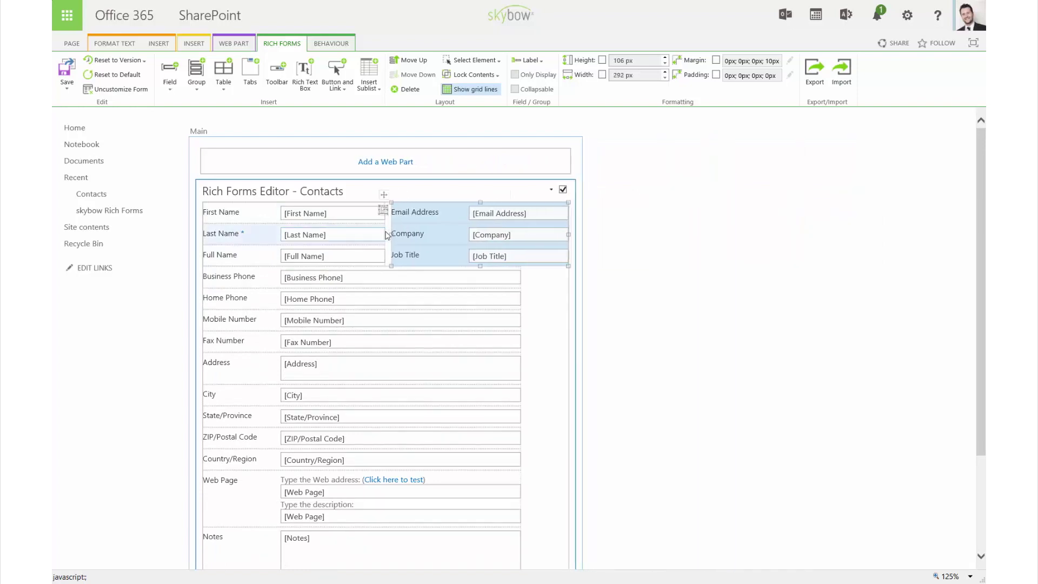
{"action": "left_click_drag", "start_coordinate": [521, 310], "coordinate": [569, 310]}
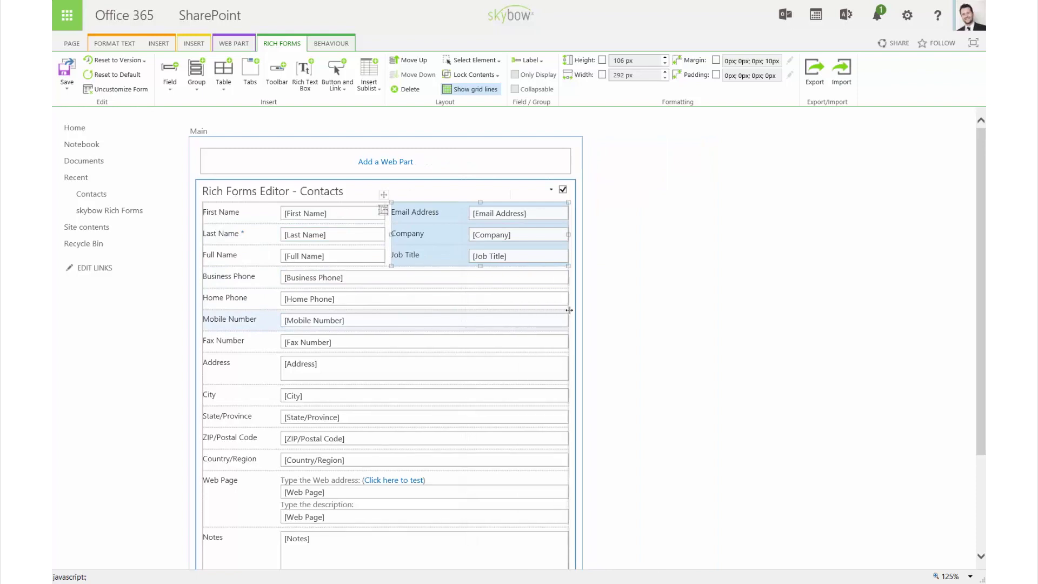
Insert a header group above Business Phone captioned 'Contact Information'.
{"action": "left_click", "coordinate": [233, 276]}
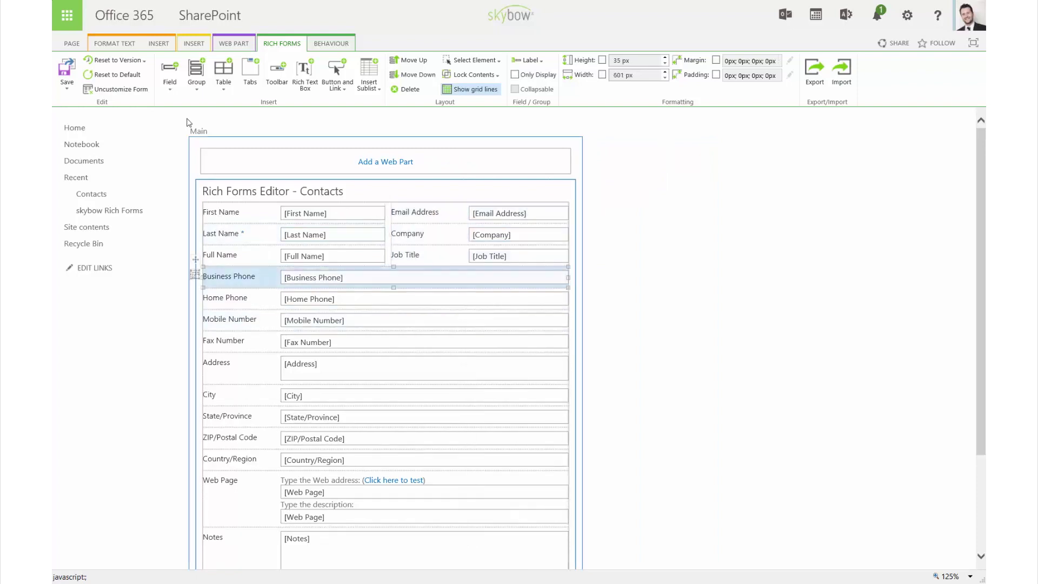
{"action": "left_click", "coordinate": [193, 88]}
{"action": "left_click", "coordinate": [207, 132]}
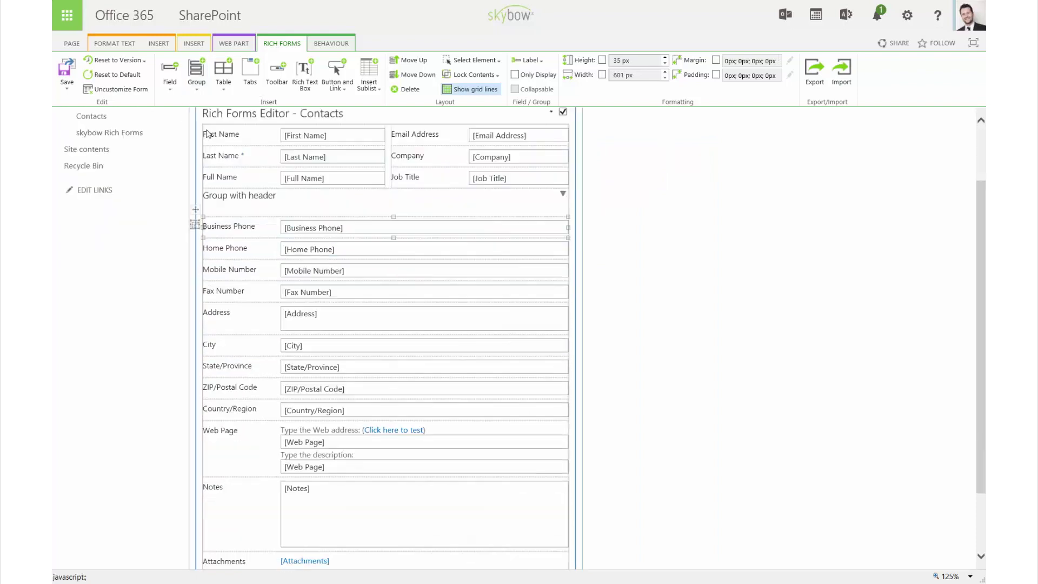
{"action": "left_click", "coordinate": [211, 201]}
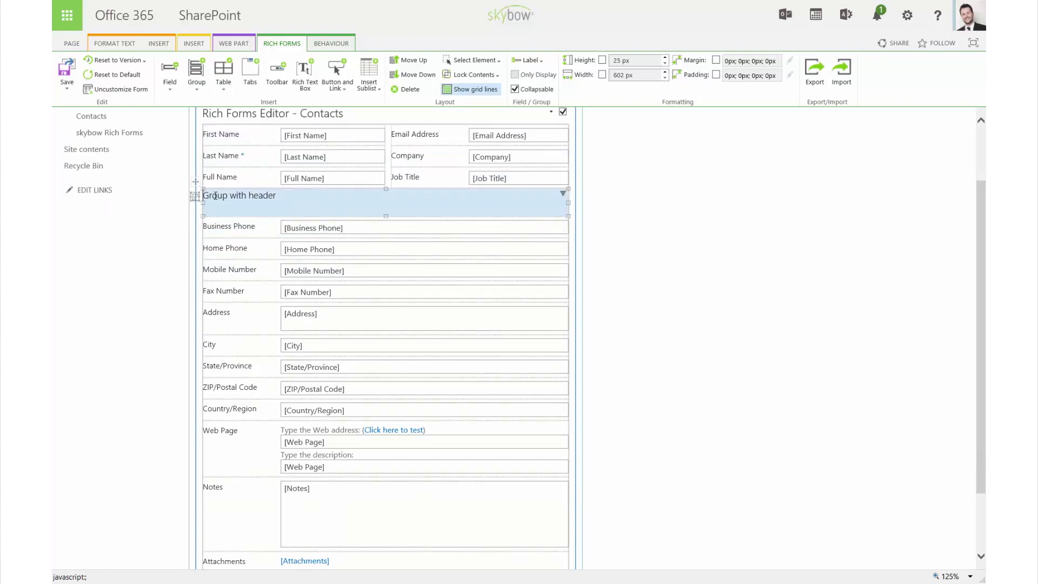
{"action": "triple_click", "coordinate": [215, 196]}
{"action": "type", "text": "Contact Information"}
Style the Contact Information caption as Heading 2.
{"action": "triple_click", "coordinate": [215, 196]}
{"action": "left_click", "coordinate": [128, 44]}
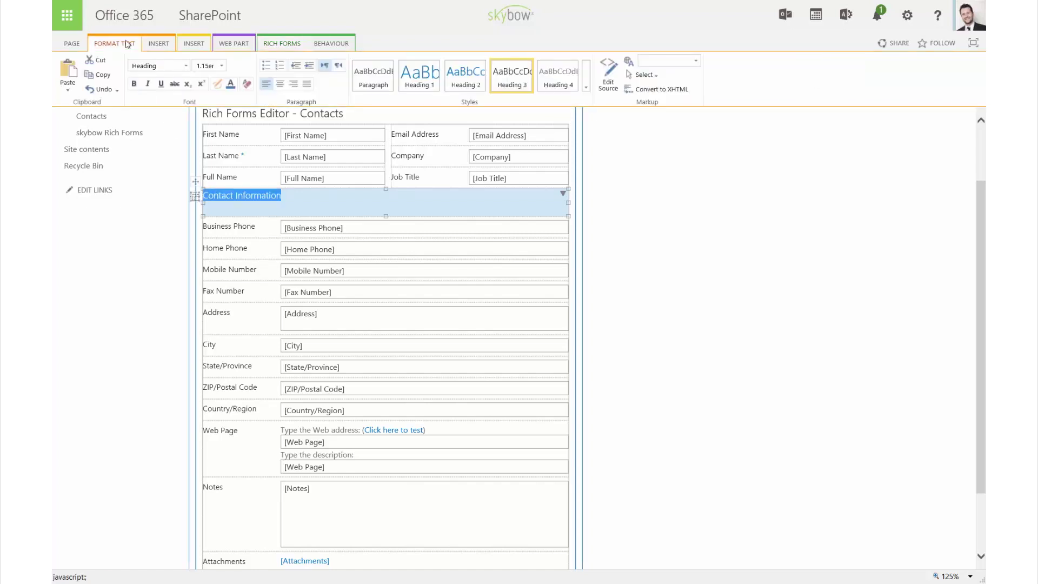
{"action": "left_click", "coordinate": [465, 76]}
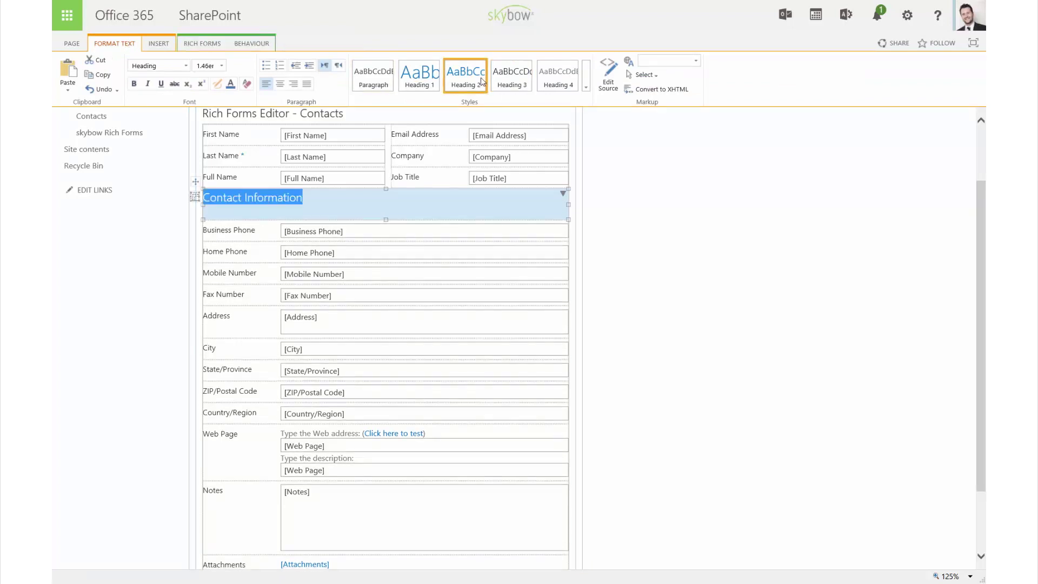
{"action": "left_click", "coordinate": [242, 233]}
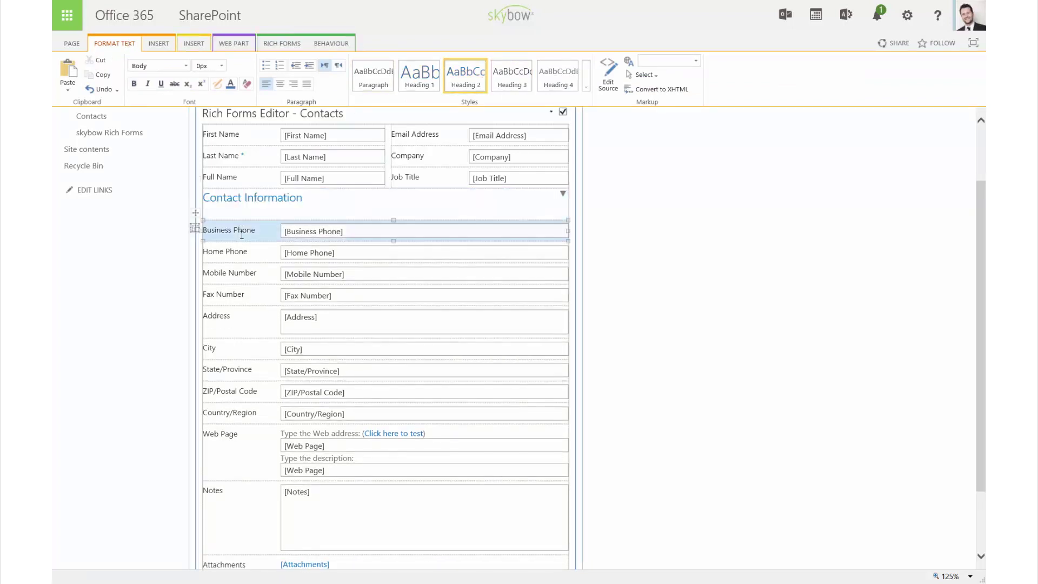
Insert a tab control above Business Phone with tabs named Business and Private.
{"action": "left_click", "coordinate": [286, 46]}
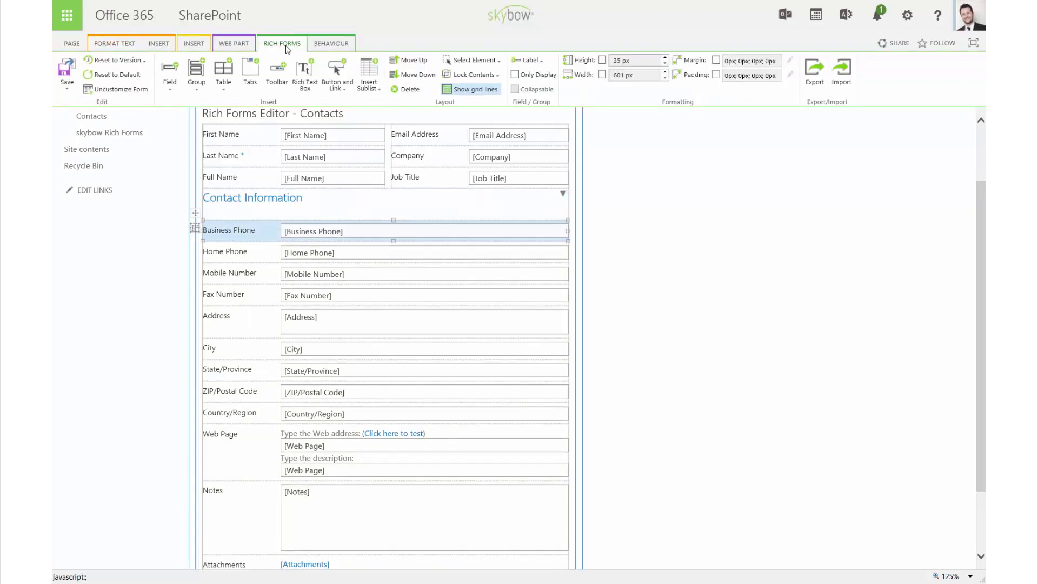
{"action": "left_click", "coordinate": [249, 70]}
{"action": "left_click", "coordinate": [219, 237]}
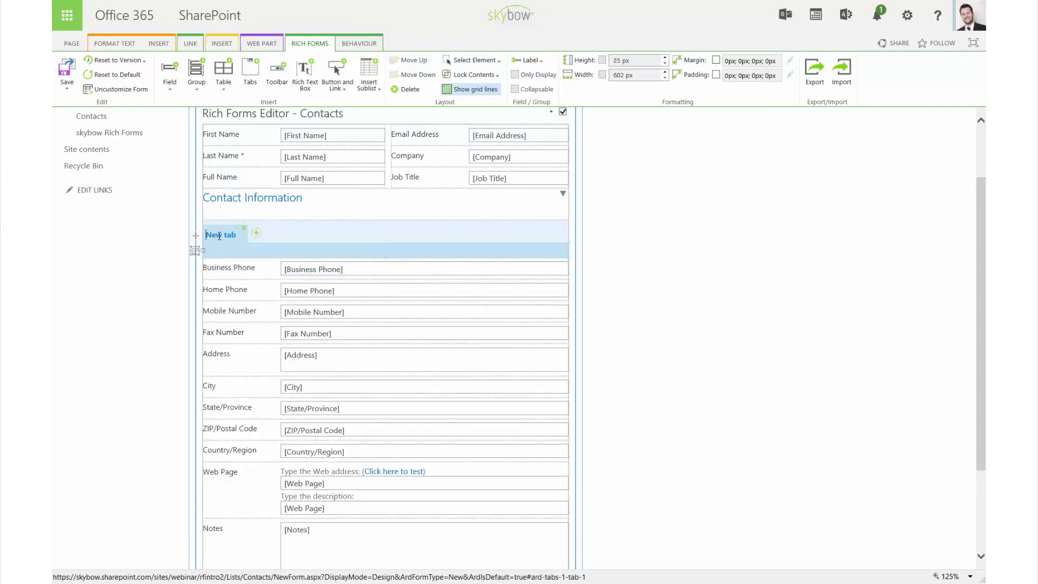
{"action": "key", "text": "ctrl+a"}
{"action": "type", "text": "Business"}
{"action": "left_click", "coordinate": [256, 233]}
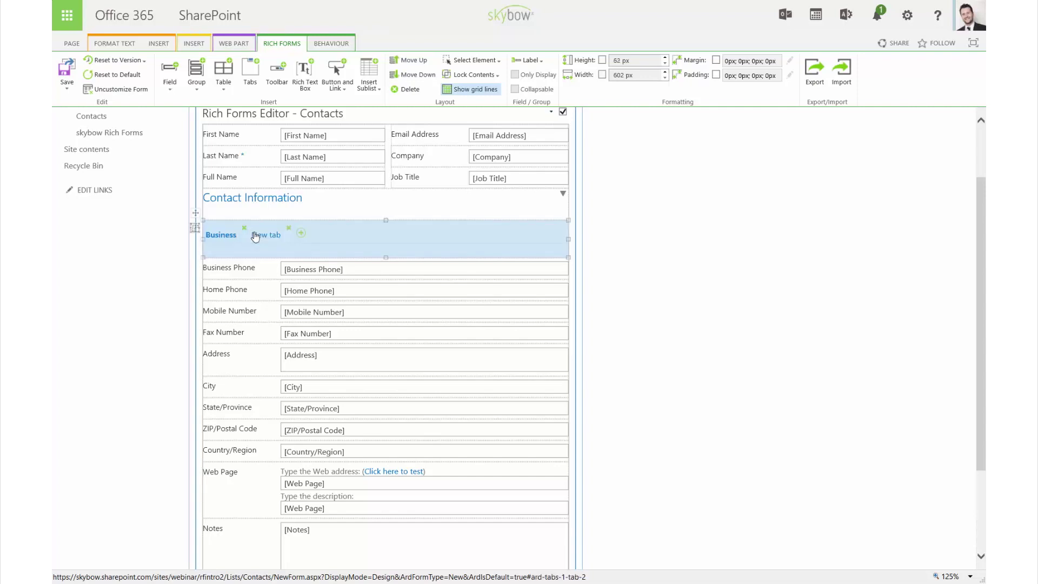
{"action": "left_click", "coordinate": [256, 237]}
{"action": "key", "text": "ctrl+a"}
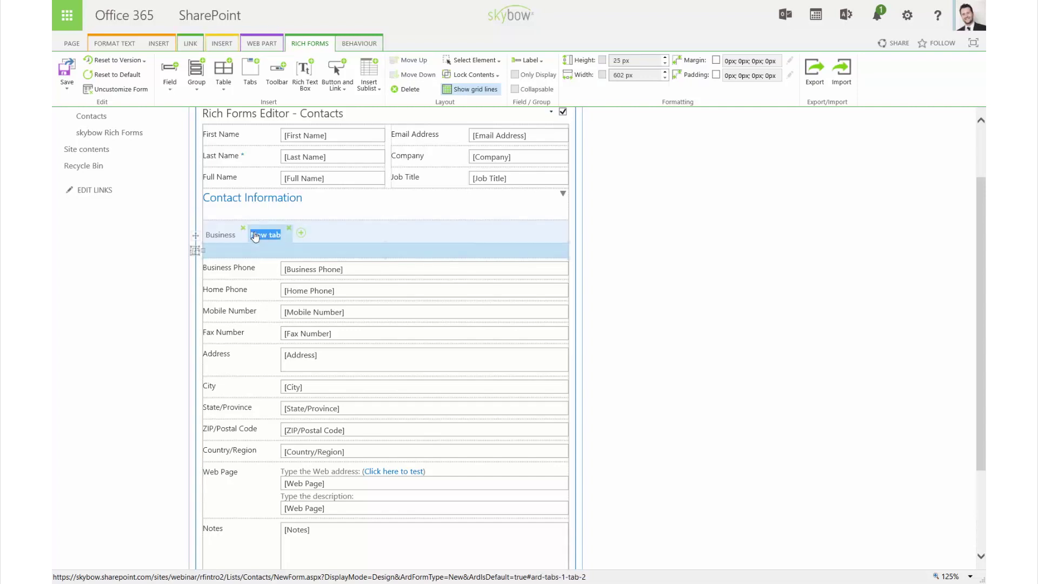
{"action": "type", "text": "Private"}
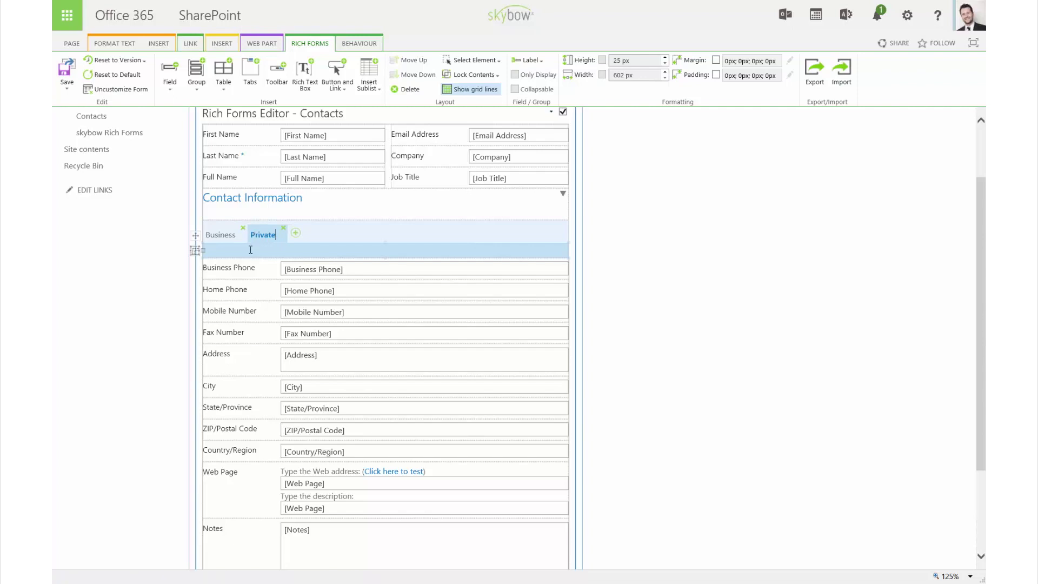
Move Home Phone into Private, and Business Phone and Mobile Number into Business.
{"action": "left_click_drag", "start_coordinate": [238, 285], "coordinate": [238, 256]}
{"action": "left_click", "coordinate": [221, 234]}
{"action": "left_click_drag", "start_coordinate": [238, 278], "coordinate": [239, 292]}
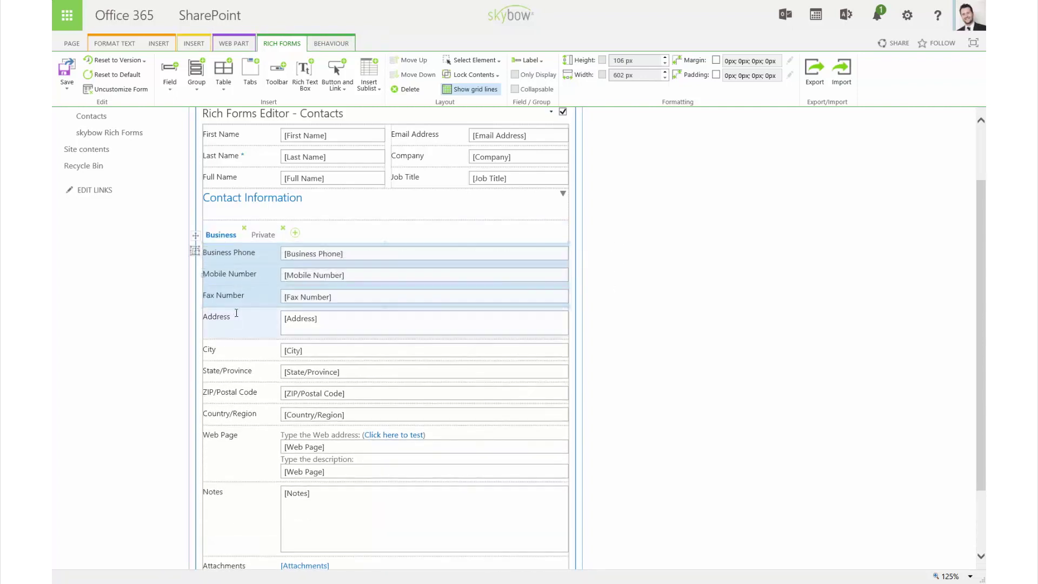
Move City, State/Province and the other address and web page rows into Business, then collapse Contact Information.
{"action": "left_click_drag", "start_coordinate": [238, 350], "coordinate": [240, 424]}
{"action": "left_click_drag", "start_coordinate": [195, 235], "coordinate": [300, 292]}
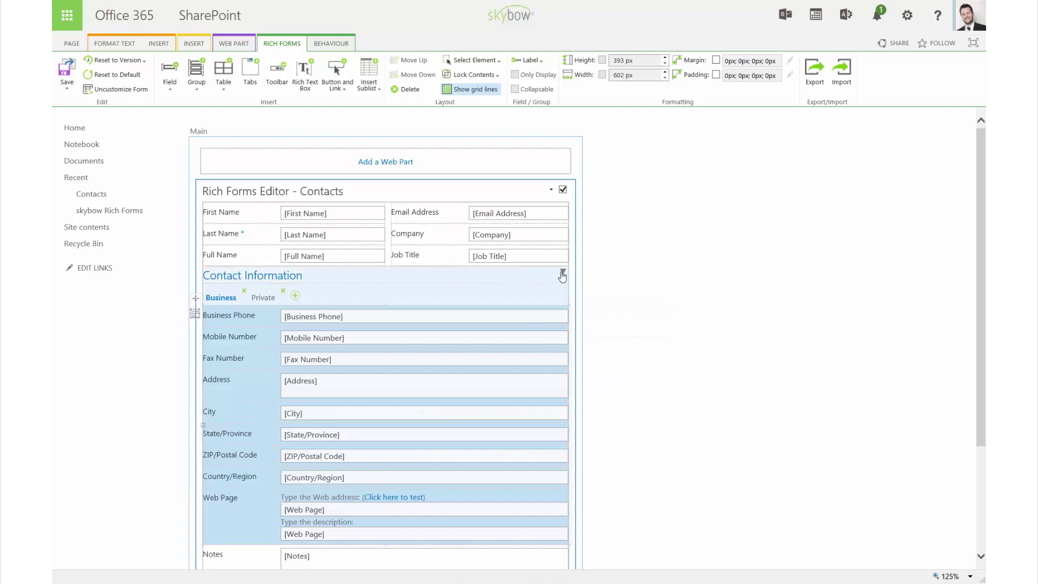
{"action": "left_click", "coordinate": [562, 275]}
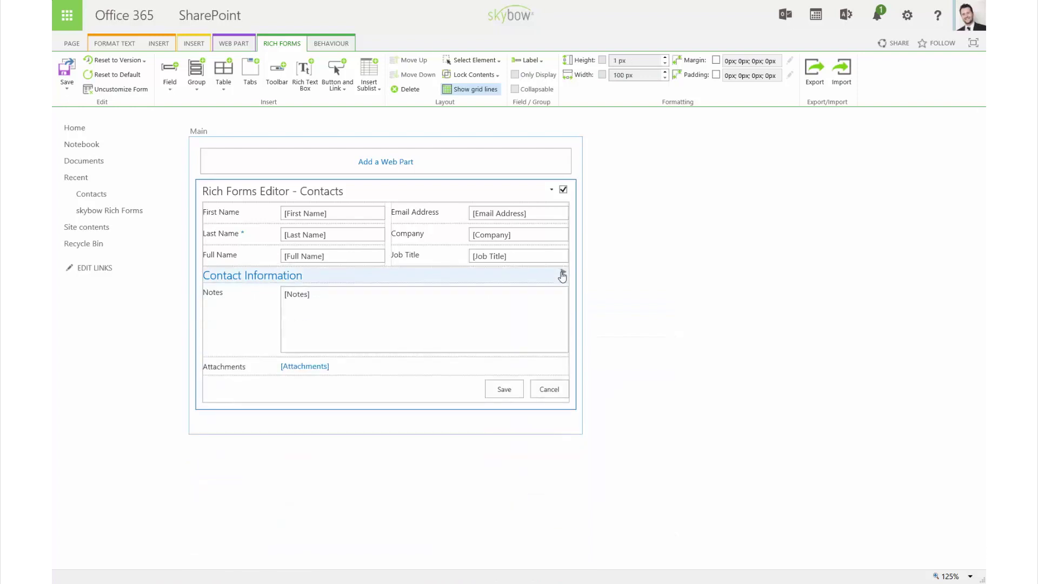
Delete the Attachments row, then select Full Name and show its behaviour settings.
{"action": "left_click", "coordinate": [400, 368]}
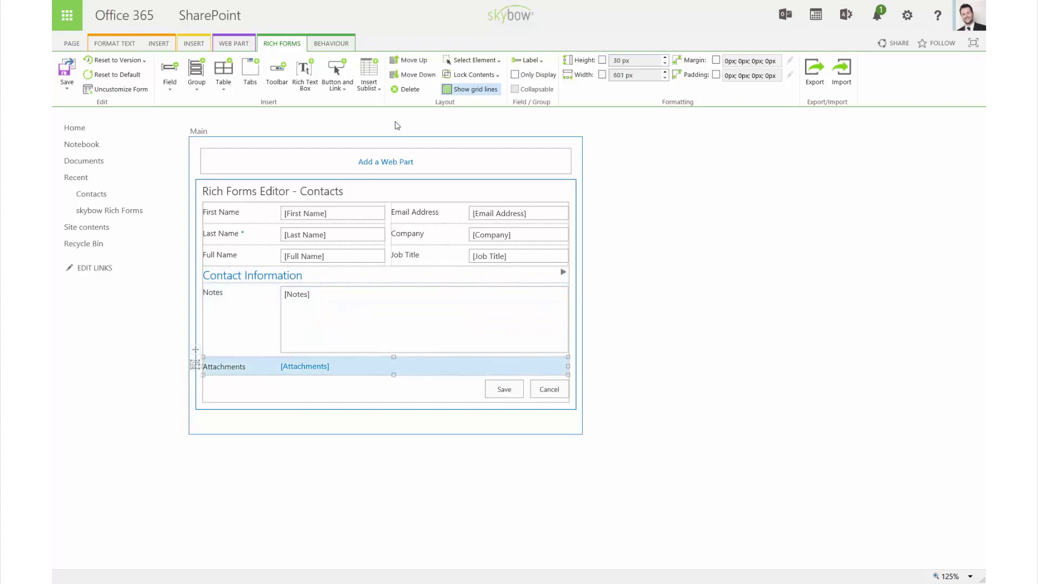
{"action": "left_click", "coordinate": [408, 91]}
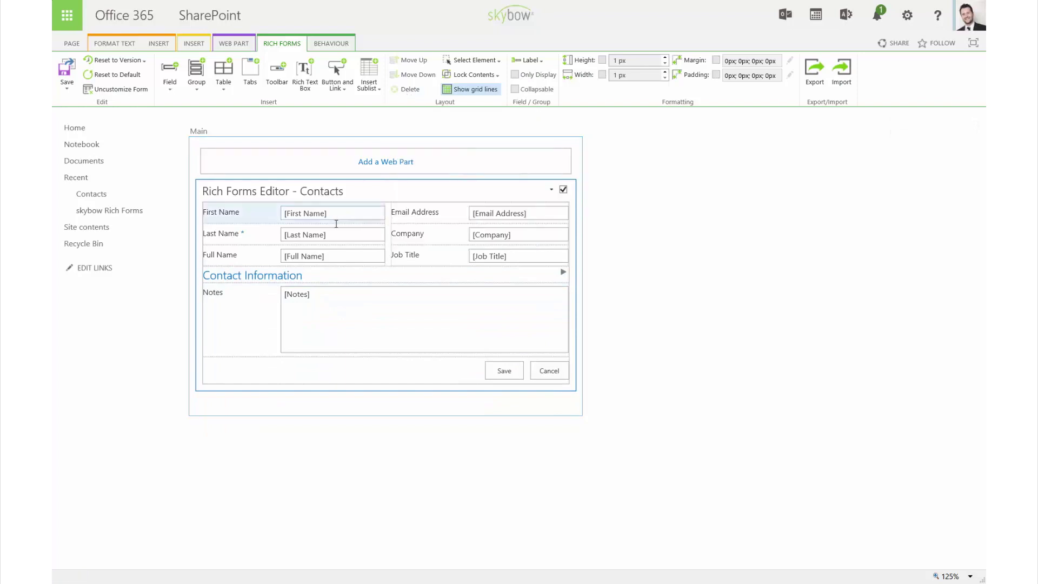
{"action": "left_click", "coordinate": [329, 253]}
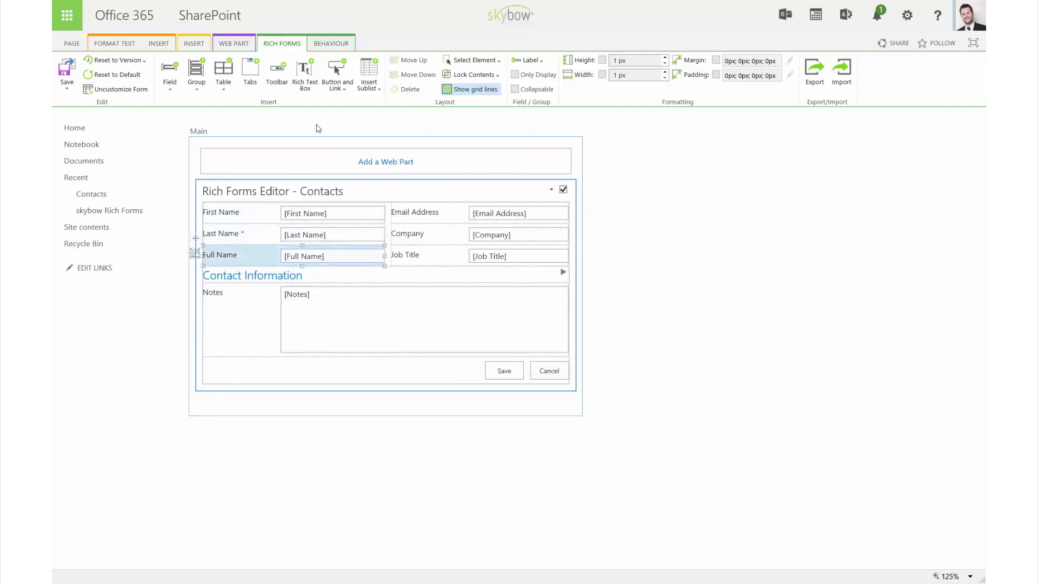
{"action": "left_click", "coordinate": [323, 43]}
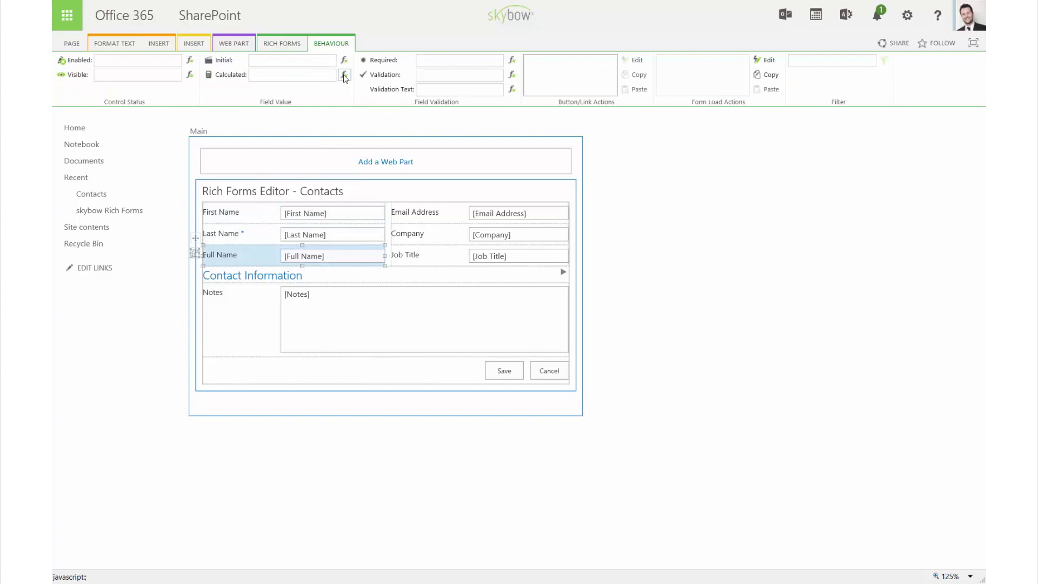
Calculate Full Name as [[FirstName]] [[Title]] and set its Enabled expression to =false.
{"action": "left_click", "coordinate": [344, 75]}
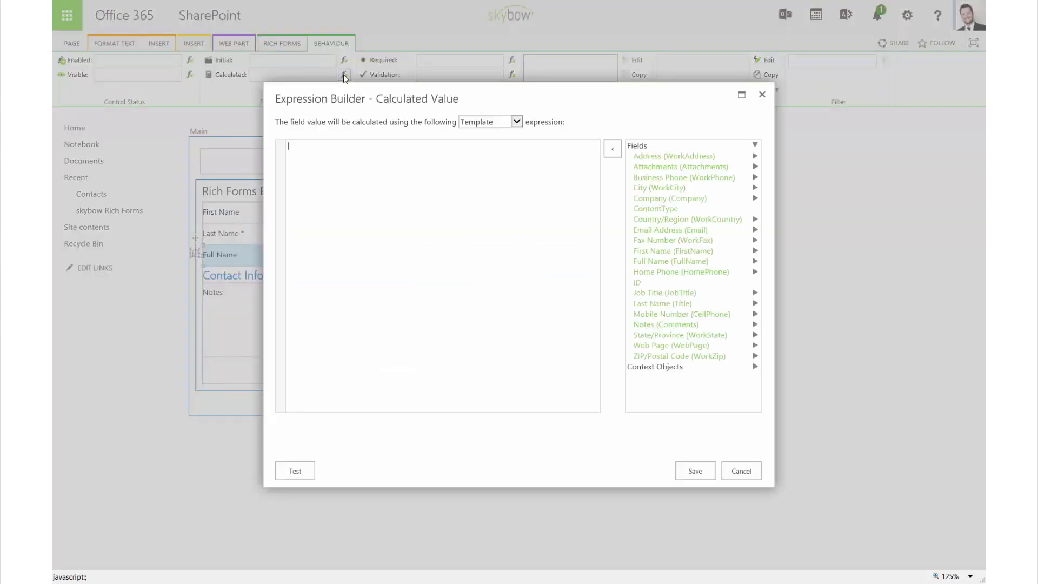
{"action": "left_click", "coordinate": [639, 252]}
{"action": "left_click_drag", "start_coordinate": [639, 252], "coordinate": [487, 207]}
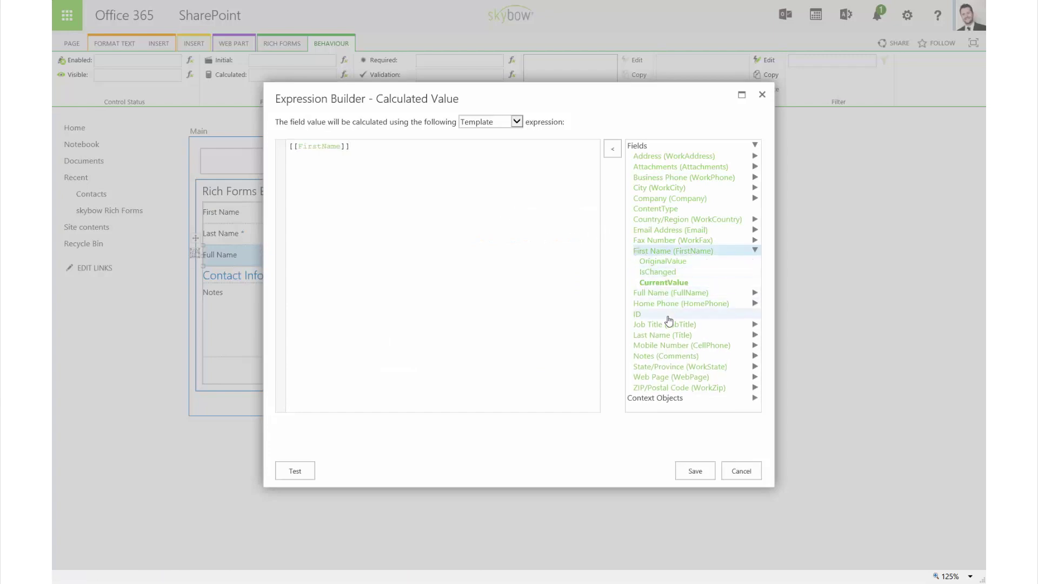
{"action": "left_click", "coordinate": [665, 335]}
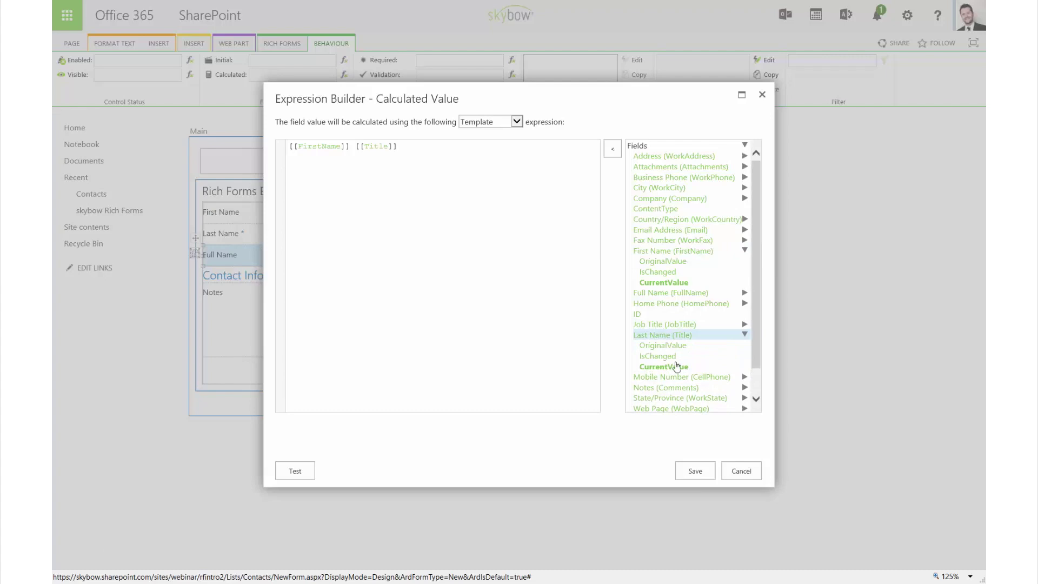
{"action": "left_click", "coordinate": [693, 468]}
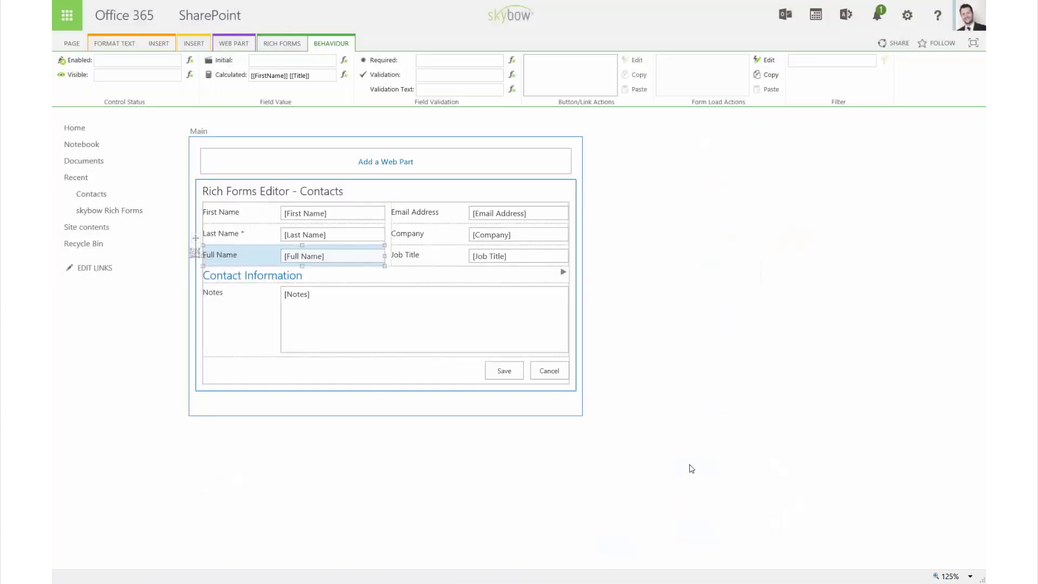
{"action": "left_click", "coordinate": [125, 63]}
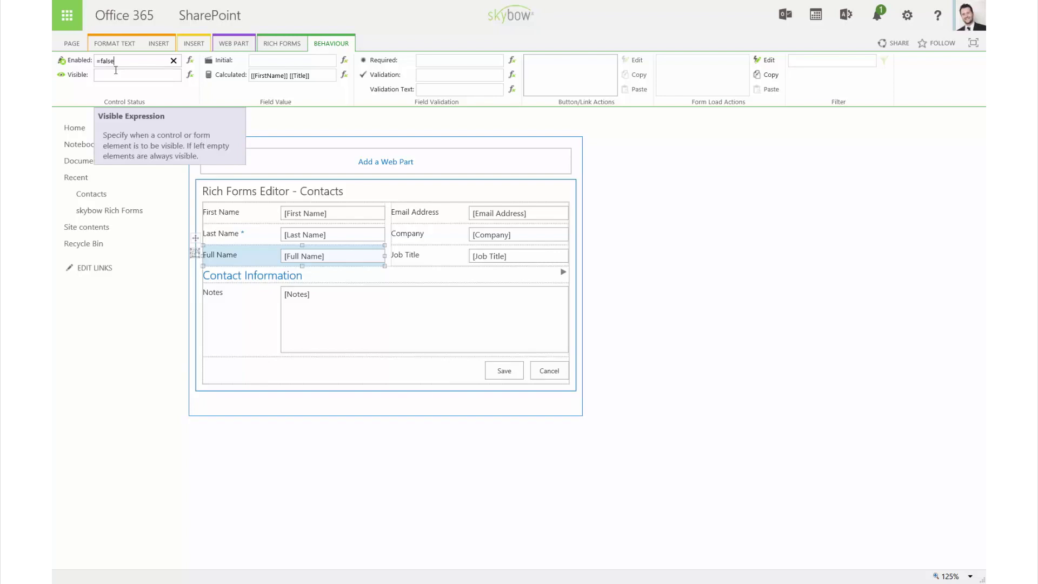
{"action": "left_click", "coordinate": [495, 216]}
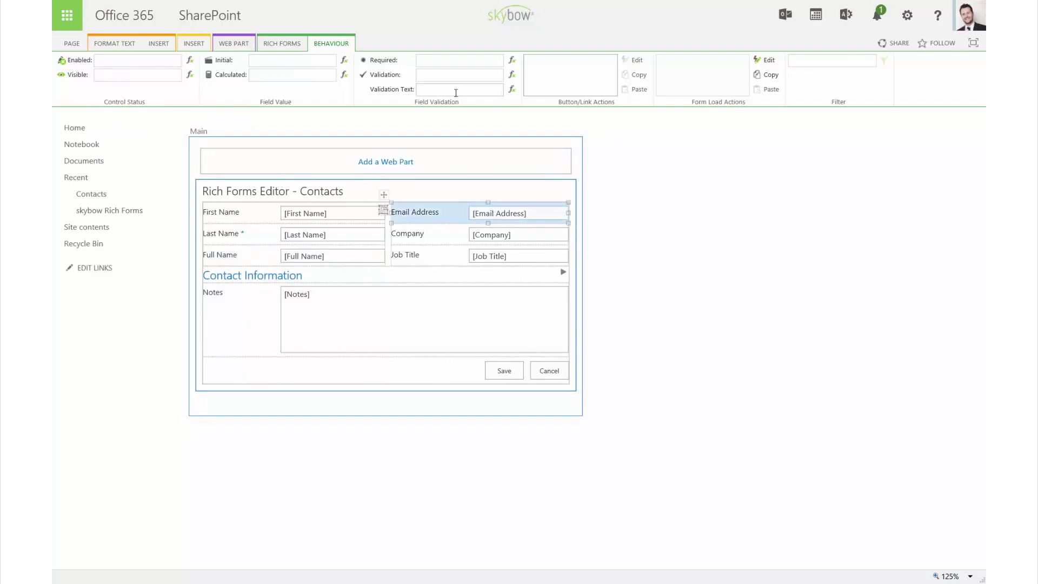
Give Email Address a pasted email-format regex validation condition of type Function code.
{"action": "left_click", "coordinate": [512, 76]}
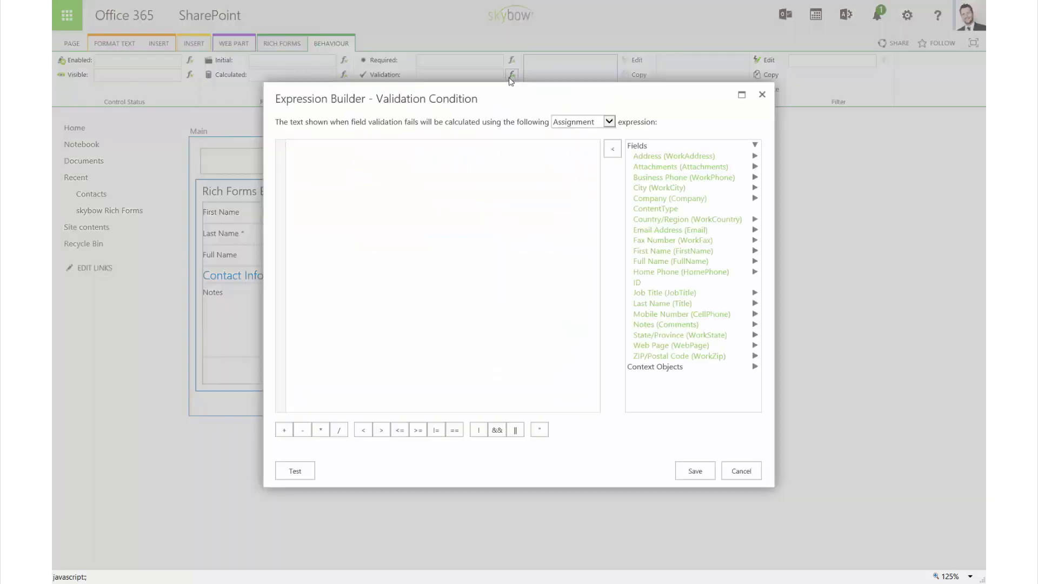
{"action": "left_click", "coordinate": [407, 153]}
{"action": "type", "text": "var mailformat = /^\\w+([\\.-]?\\w+)*@\\w+([\\.-]?\\w+)*(\\.\\w{2,3})+$/; return mailformat.test([[Email]]);"}
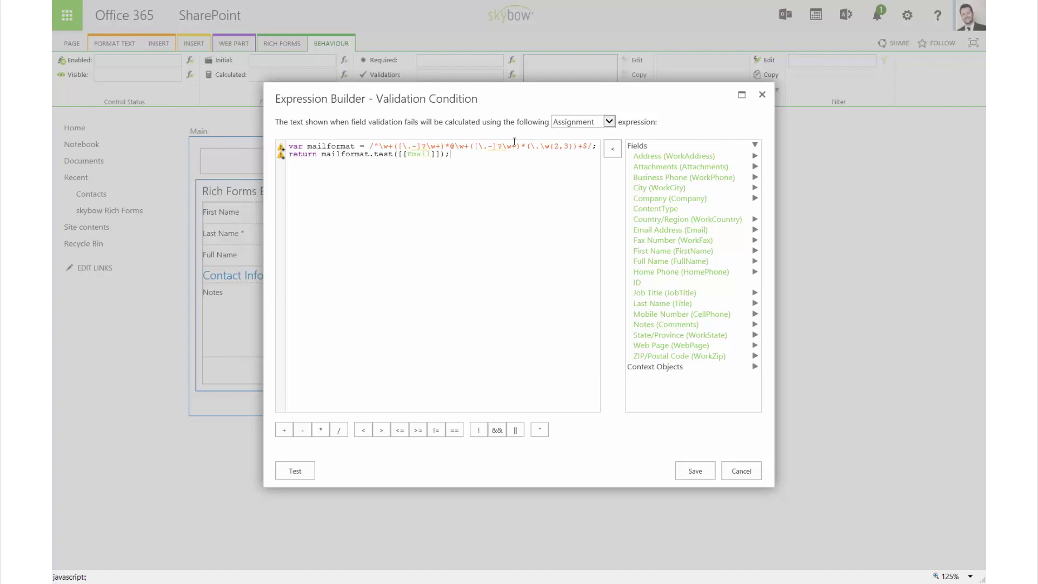
{"action": "left_click", "coordinate": [582, 122]}
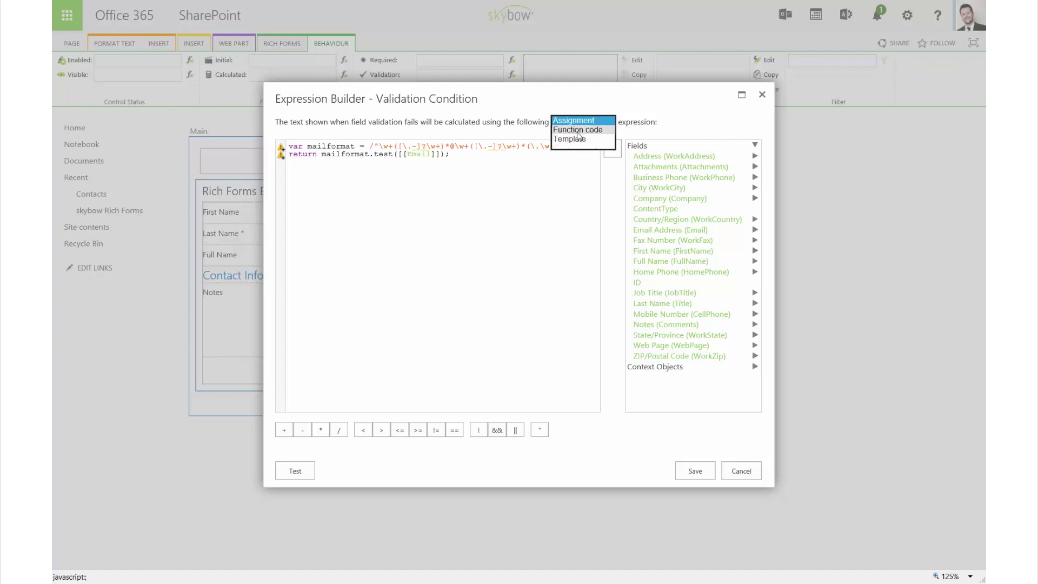
{"action": "left_click", "coordinate": [578, 131]}
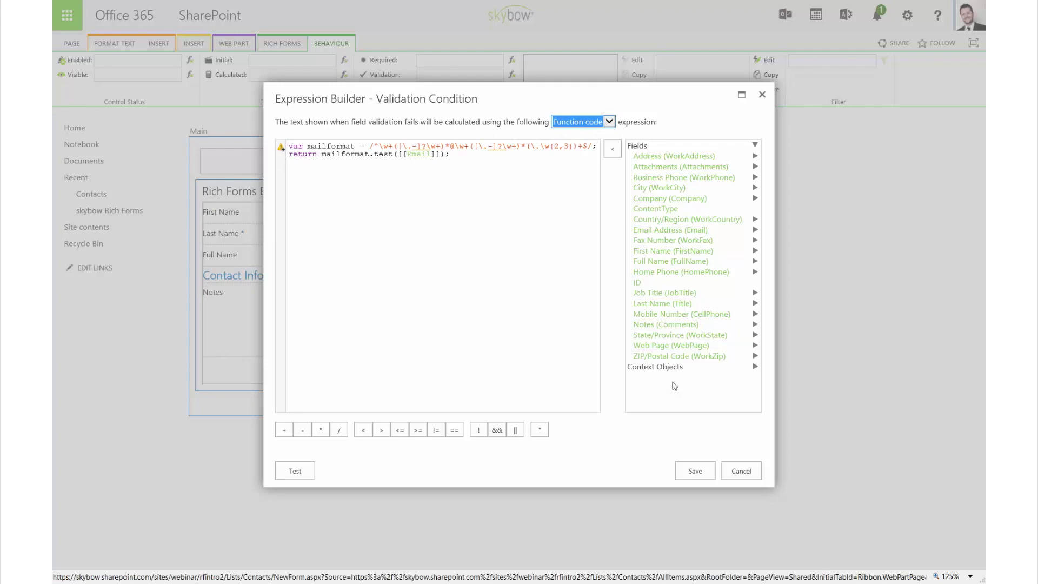
{"action": "left_click", "coordinate": [694, 470]}
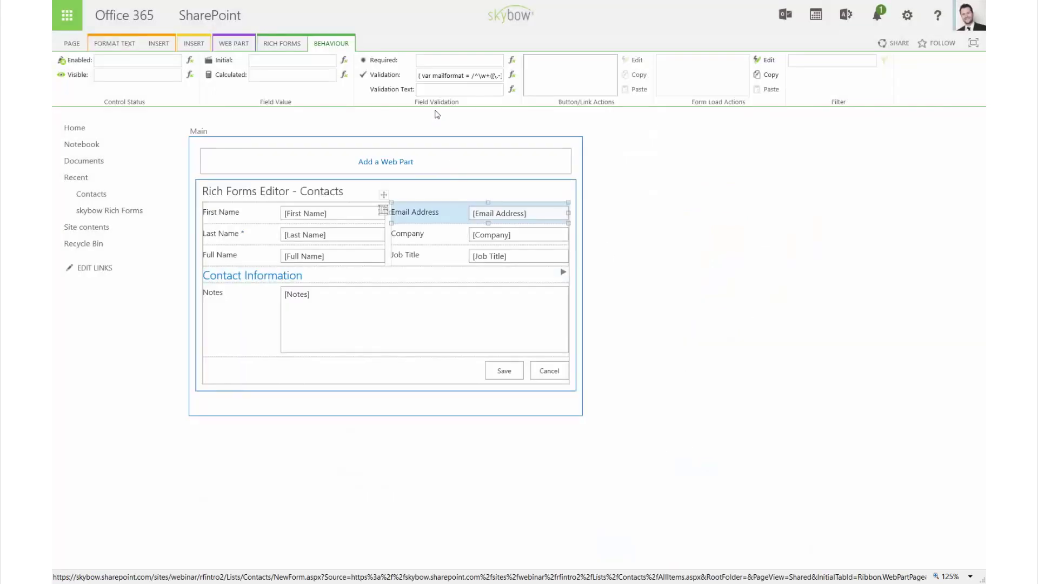
Set the validation text to 'No valid email address' and select the form's Save button.
{"action": "left_click", "coordinate": [431, 91]}
{"action": "type", "text": "No valid email address"}
{"action": "left_click", "coordinate": [494, 370]}
{"action": "left_click", "coordinate": [494, 370]}
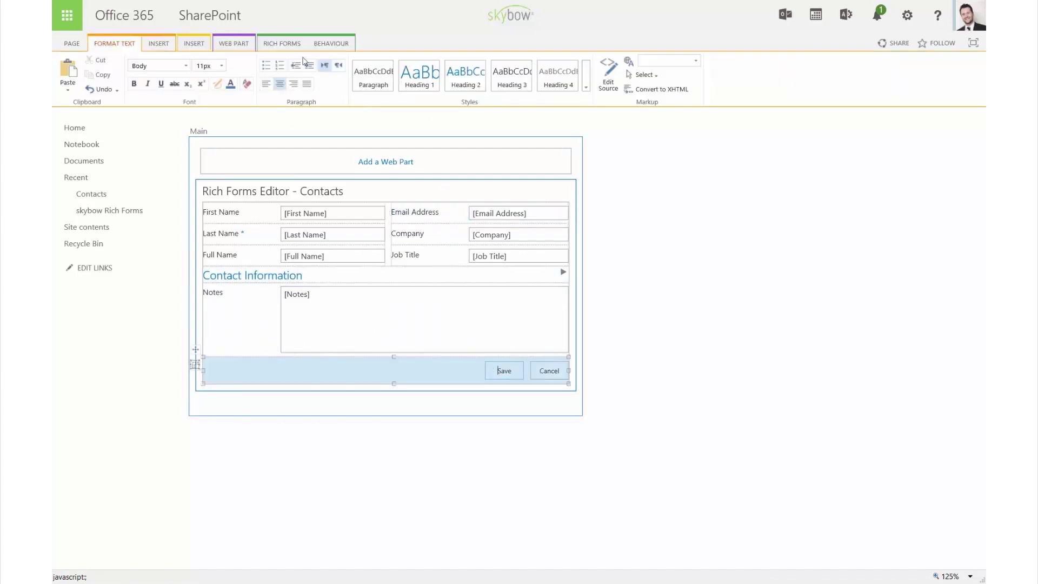
Add a new click action to the Save button, placed above Redirection.
{"action": "left_click", "coordinate": [327, 44]}
{"action": "left_click", "coordinate": [602, 58]}
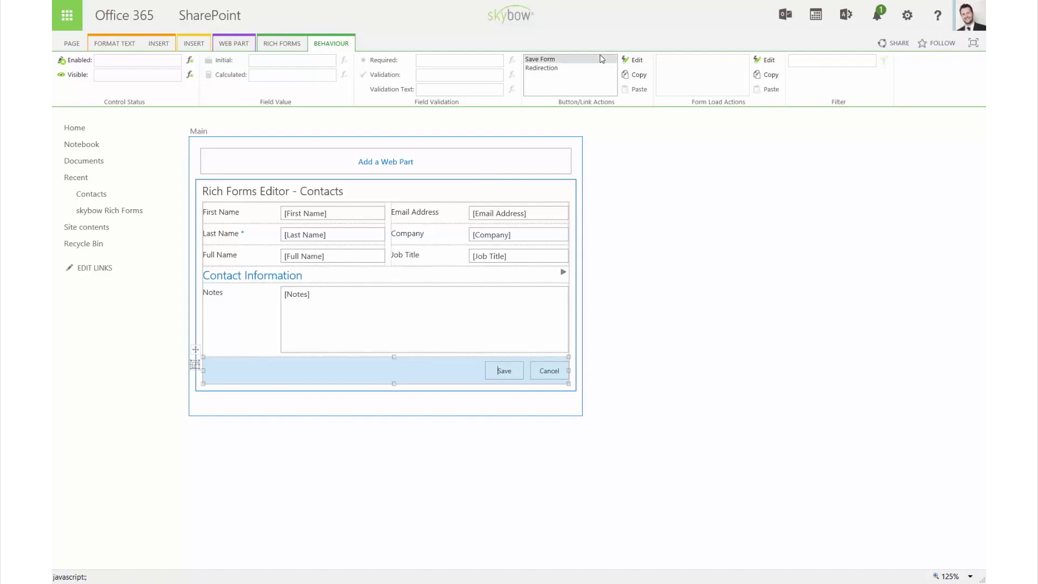
{"action": "left_click", "coordinate": [637, 60]}
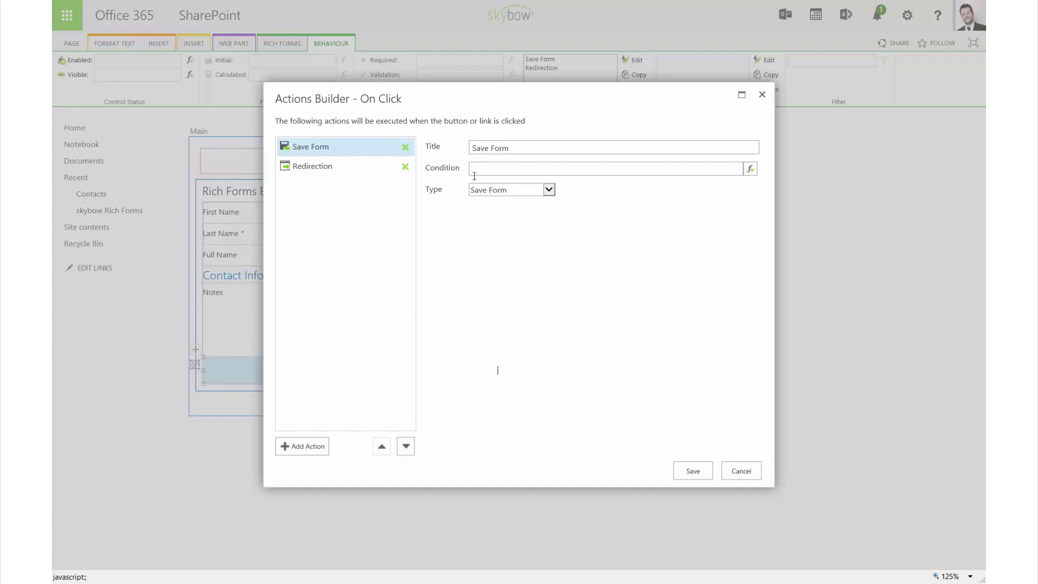
{"action": "left_click", "coordinate": [307, 446]}
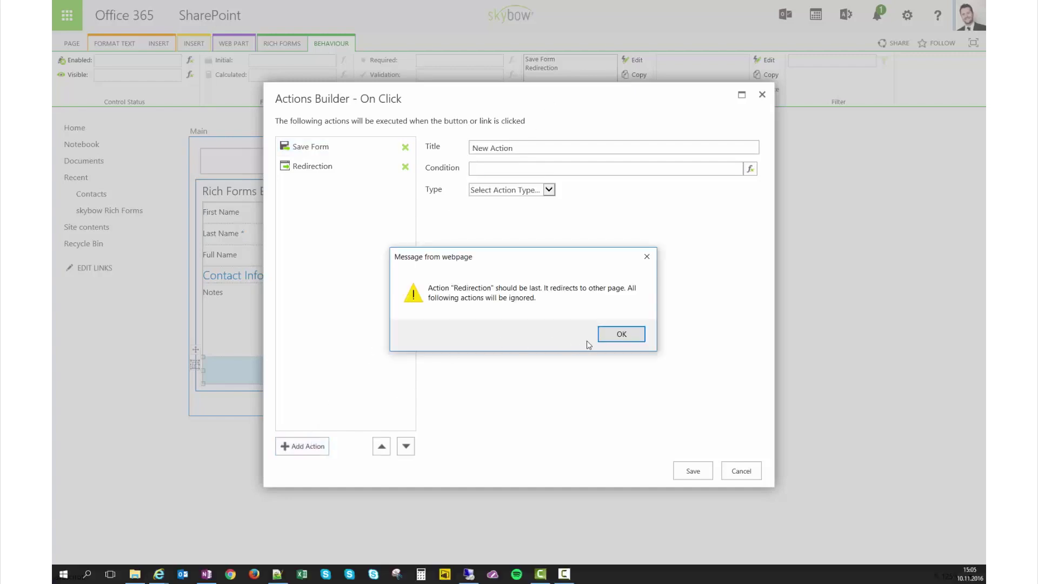
{"action": "left_click", "coordinate": [621, 334]}
{"action": "left_click", "coordinate": [381, 446]}
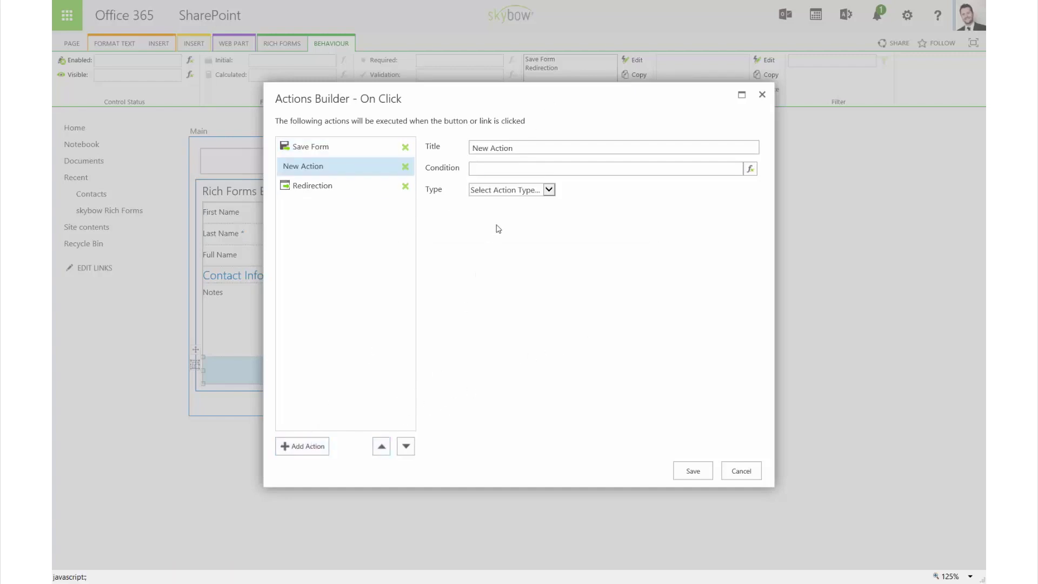
Make the action show 'Successfully added' as a Success-coloured status, then save the form design.
{"action": "left_click", "coordinate": [504, 193]}
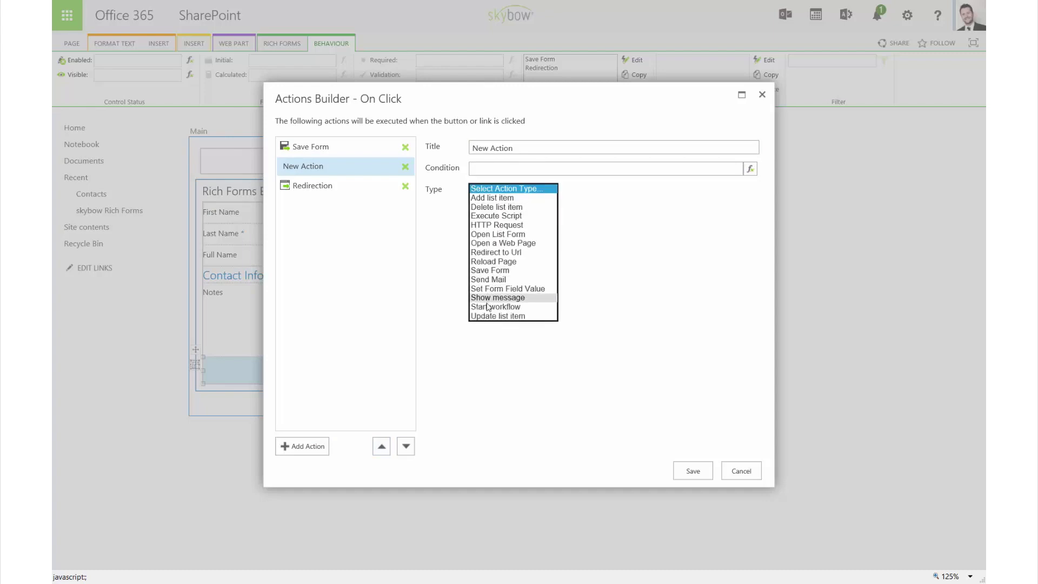
{"action": "left_click", "coordinate": [491, 297]}
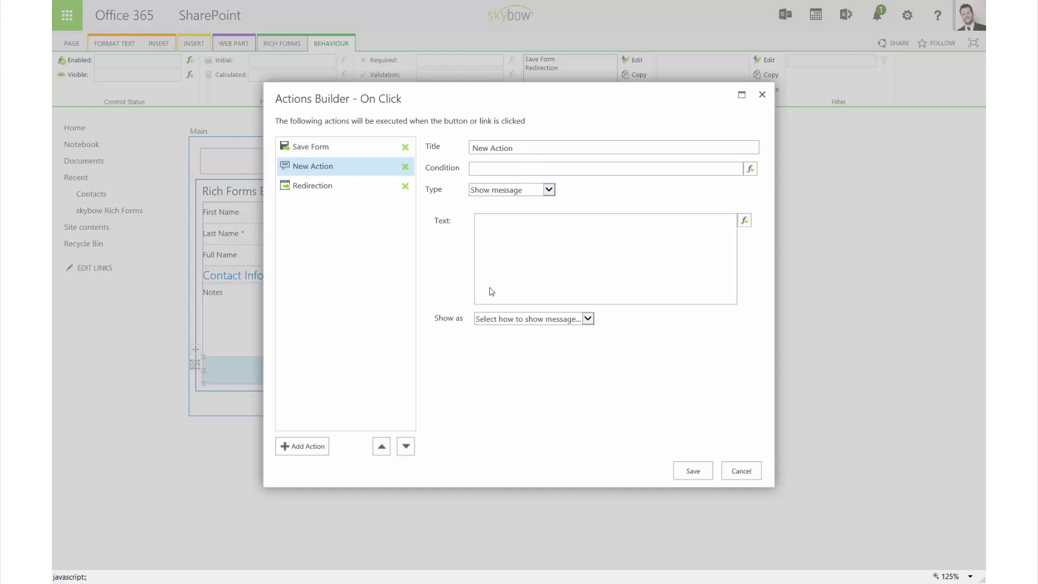
{"action": "left_click", "coordinate": [498, 318]}
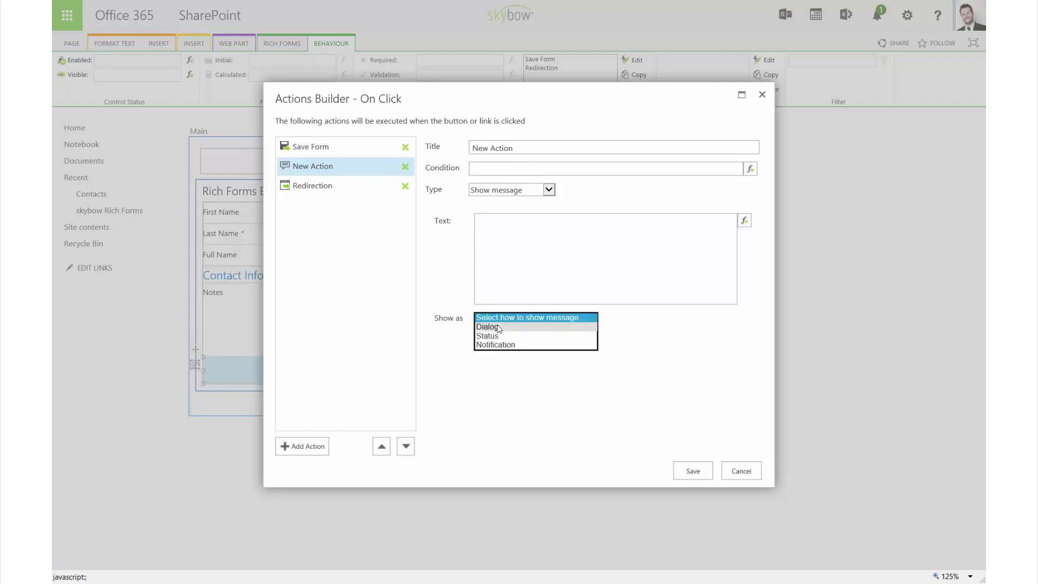
{"action": "left_click", "coordinate": [491, 336]}
{"action": "left_click", "coordinate": [554, 244]}
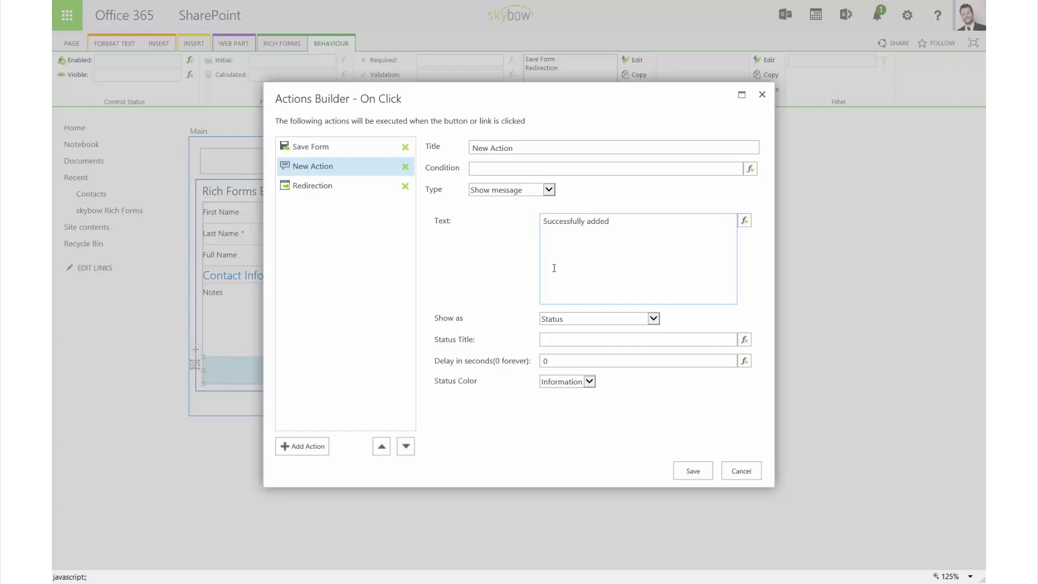
{"action": "left_click", "coordinate": [555, 268]}
{"action": "left_click", "coordinate": [552, 381]}
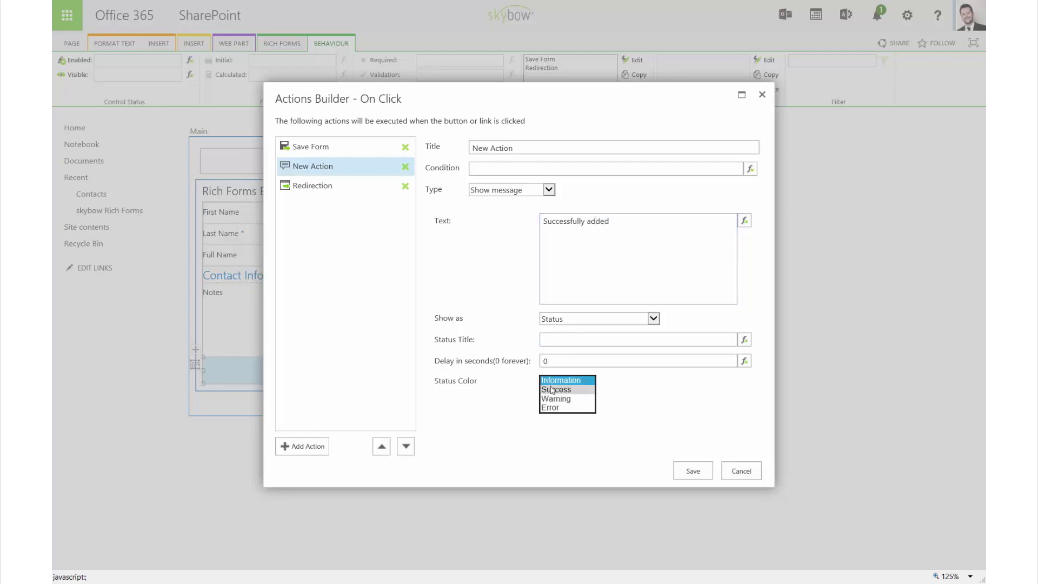
{"action": "left_click", "coordinate": [554, 396]}
{"action": "left_click", "coordinate": [685, 469]}
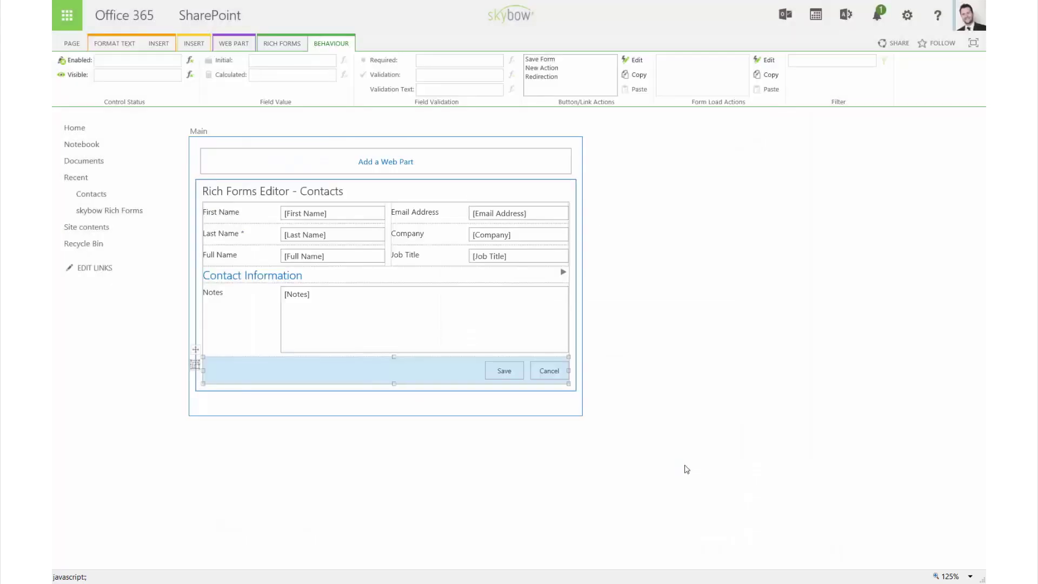
{"action": "left_click", "coordinate": [268, 41]}
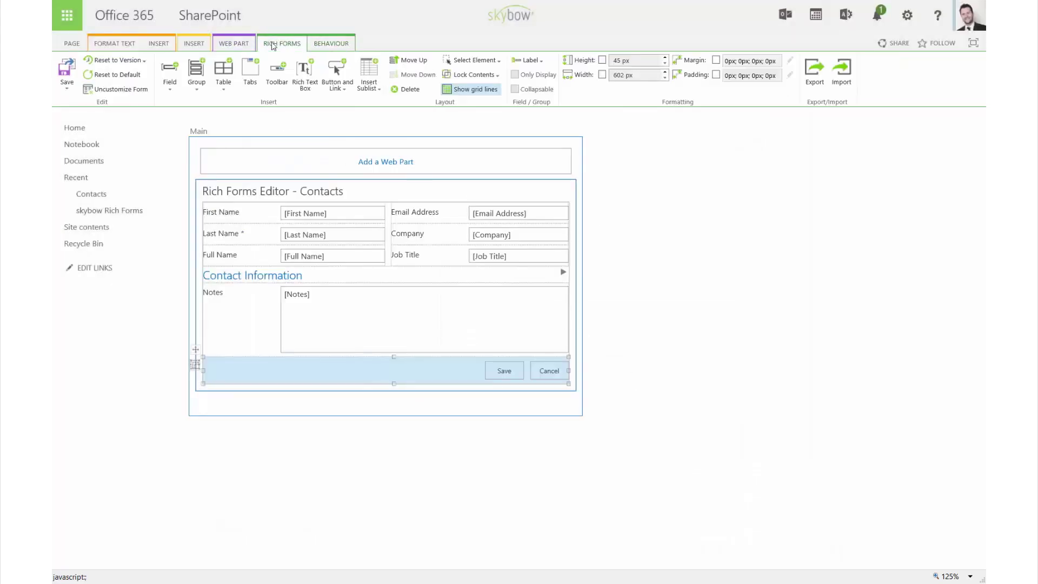
{"action": "left_click", "coordinate": [67, 74]}
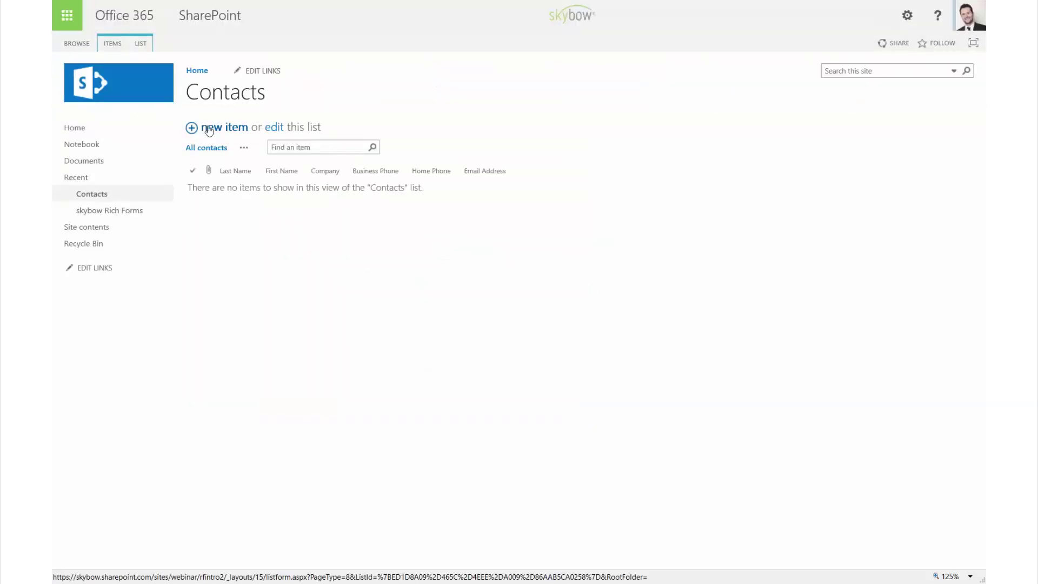
Start a new contact with a first name, an incomplete email, company skybow, and job title Head of Product Services.
{"action": "left_click", "coordinate": [210, 129]}
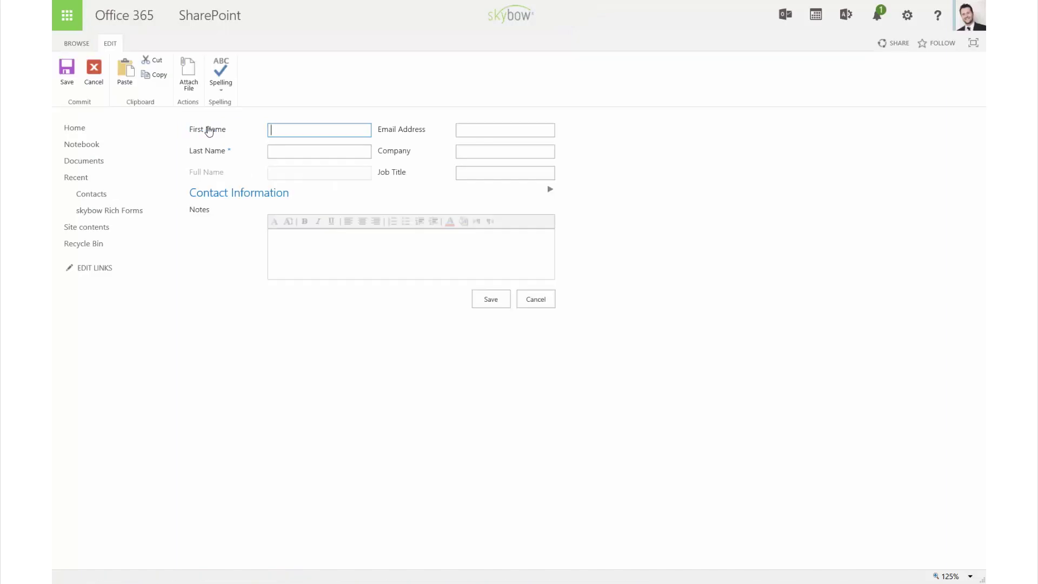
{"action": "type", "text": "Matthias"}
{"action": "key", "text": "Tab"}
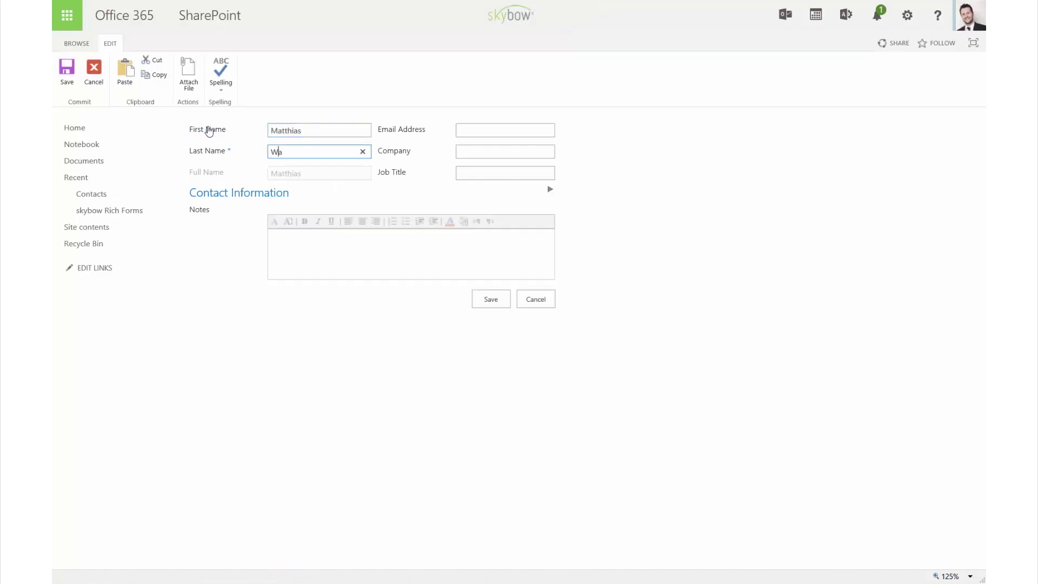
{"action": "key", "text": "Tab"}
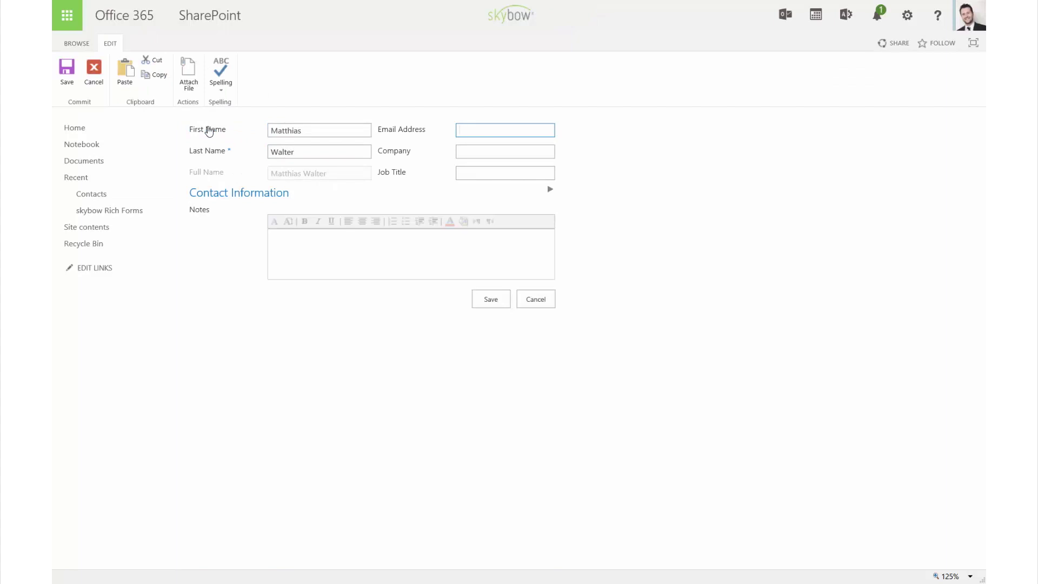
{"action": "key", "text": "Tab"}
{"action": "type", "text": "skybow"}
{"action": "key", "text": "Tab"}
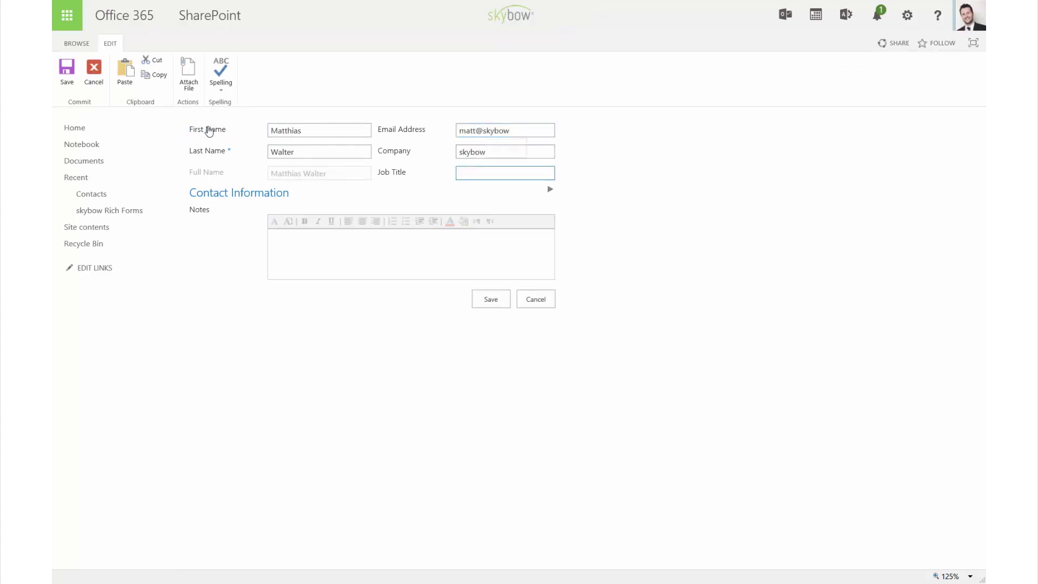
{"action": "type", "text": "Head of Product Services"}
Attempt a save, complete the rejected email address with 'com', and save the contact successfully.
{"action": "left_click", "coordinate": [550, 190]}
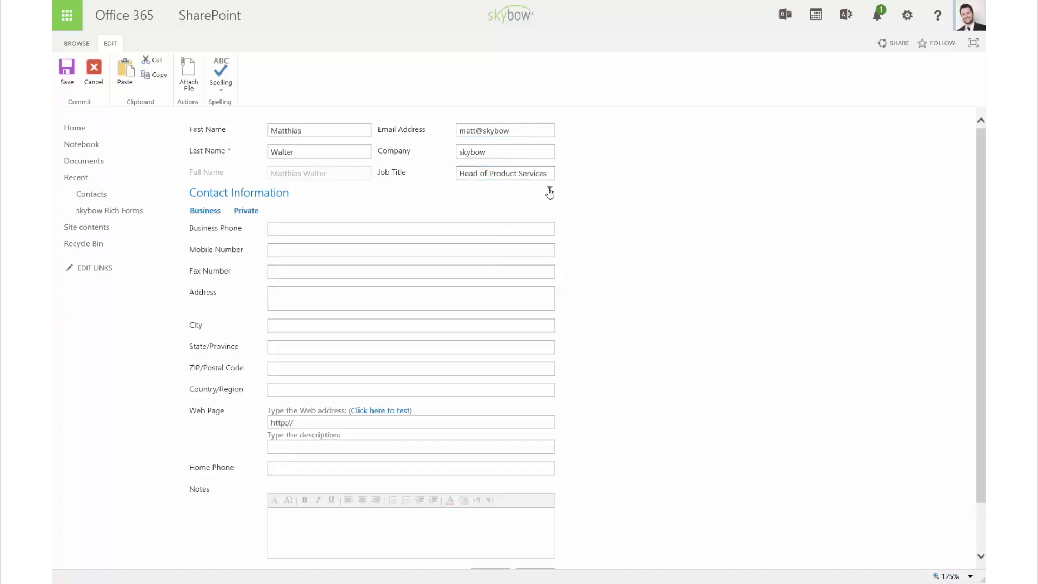
{"action": "left_click", "coordinate": [549, 192]}
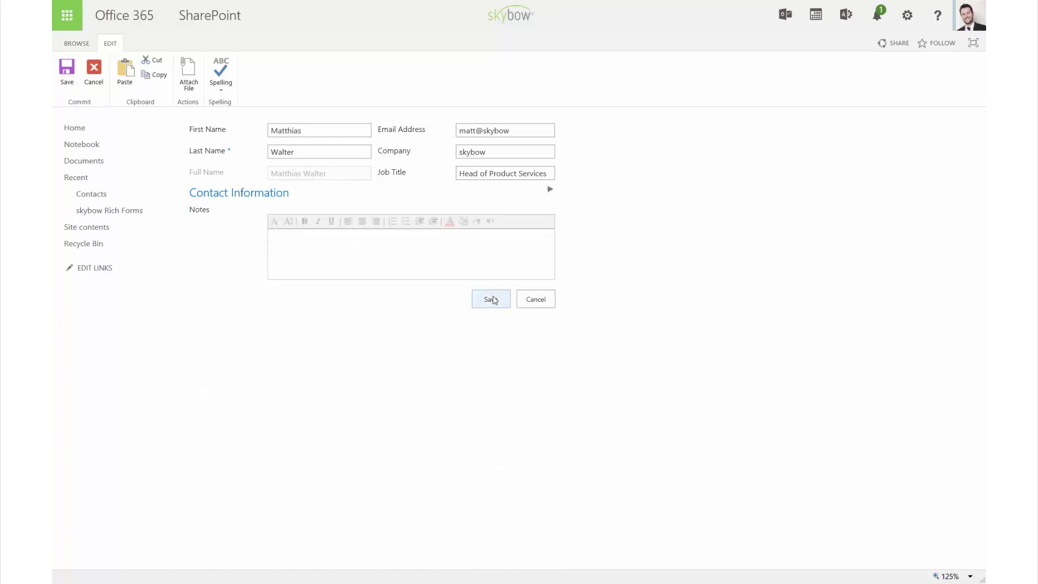
{"action": "left_click", "coordinate": [492, 300]}
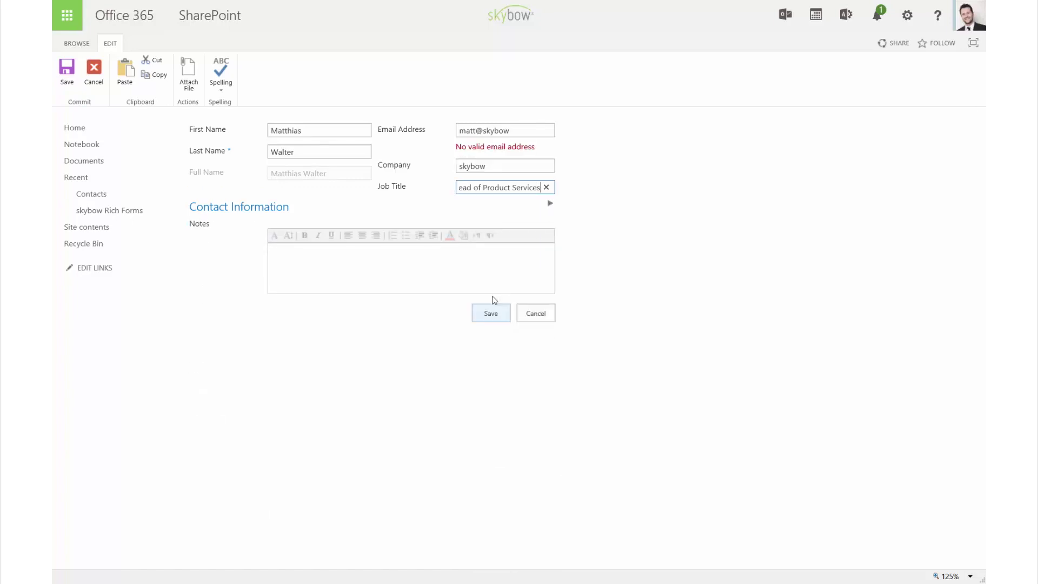
{"action": "left_click", "coordinate": [519, 133]}
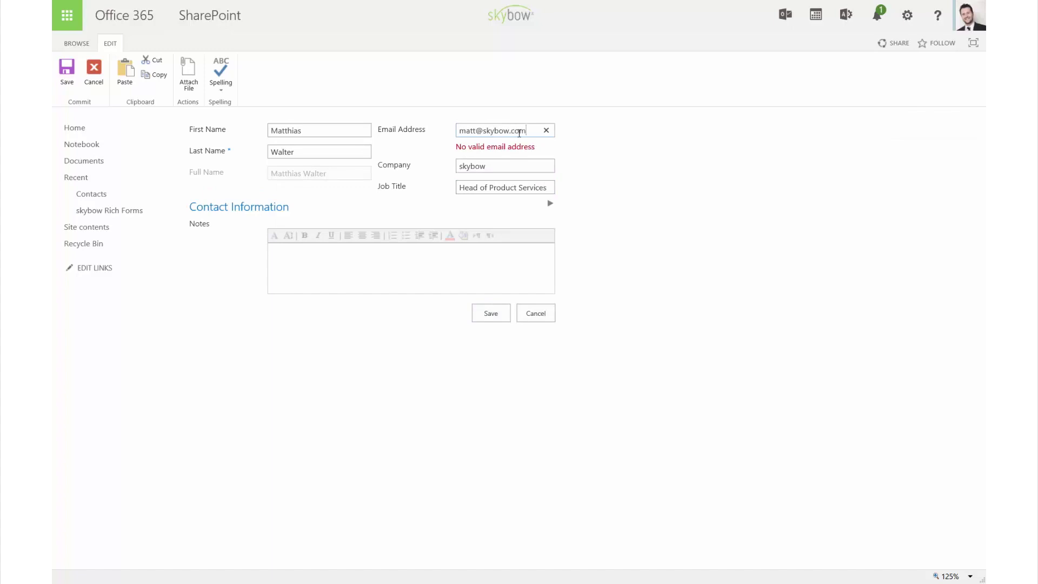
{"action": "left_click", "coordinate": [490, 314]}
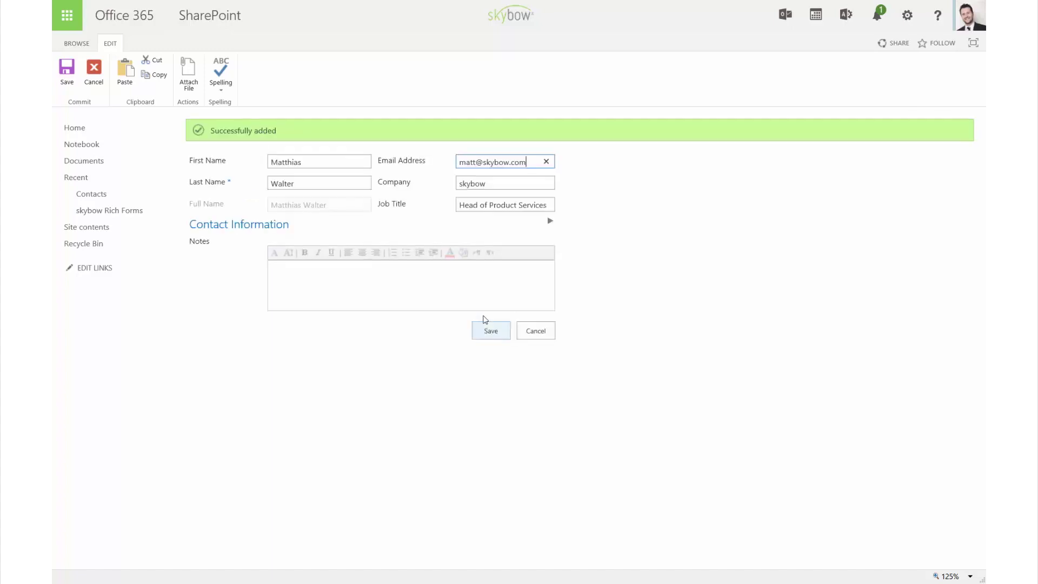